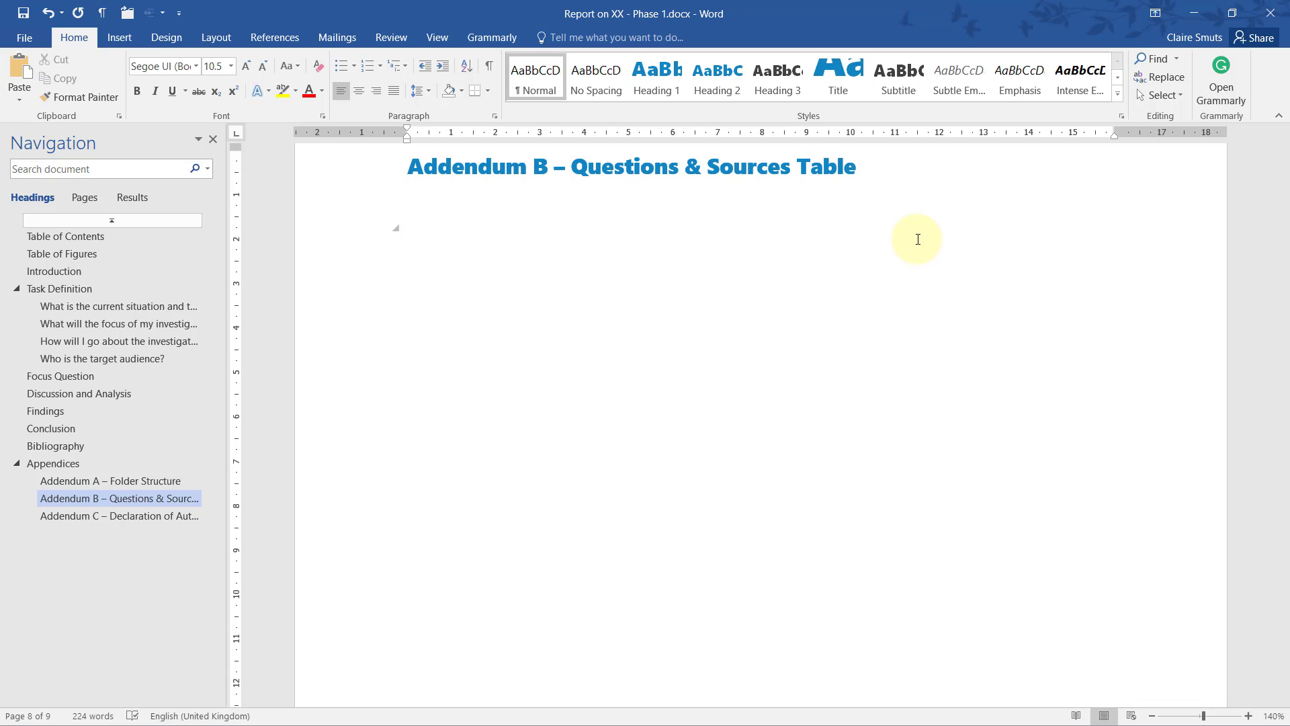
- Apply narrow page margins to the section that contains the Addendum B heading
left_click(863, 190)
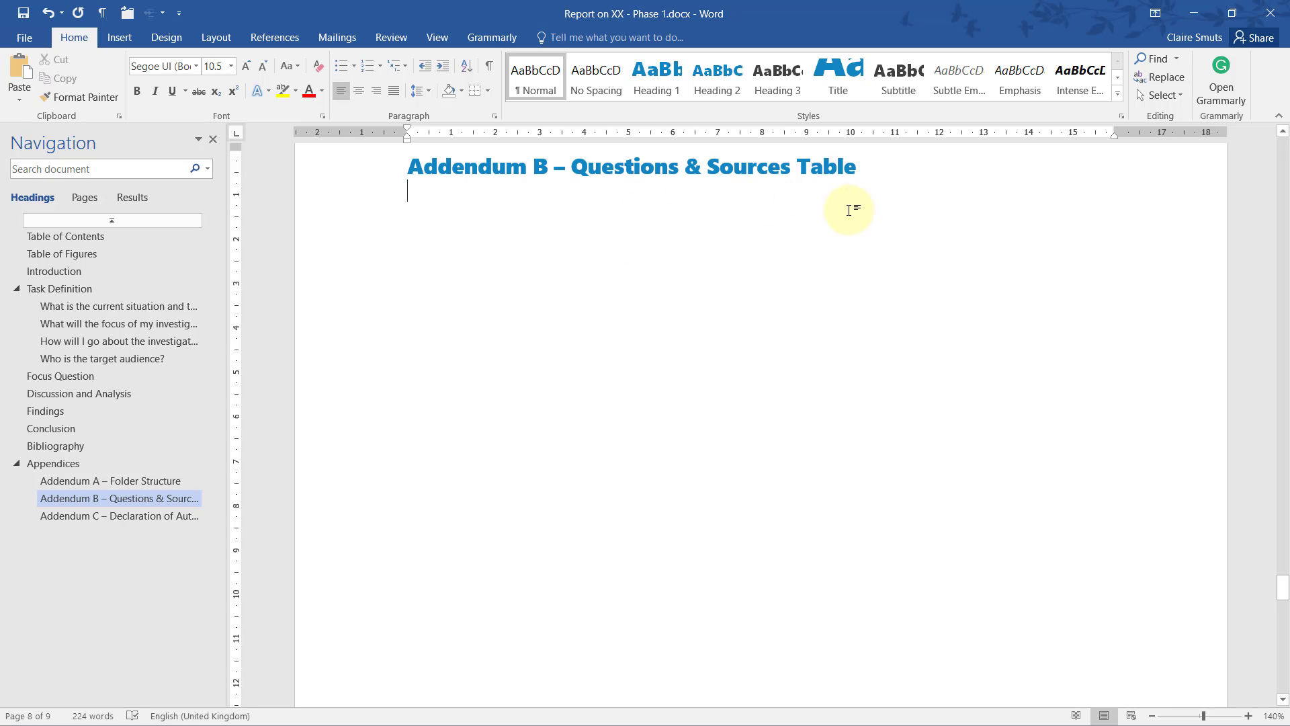
left_click(221, 35)
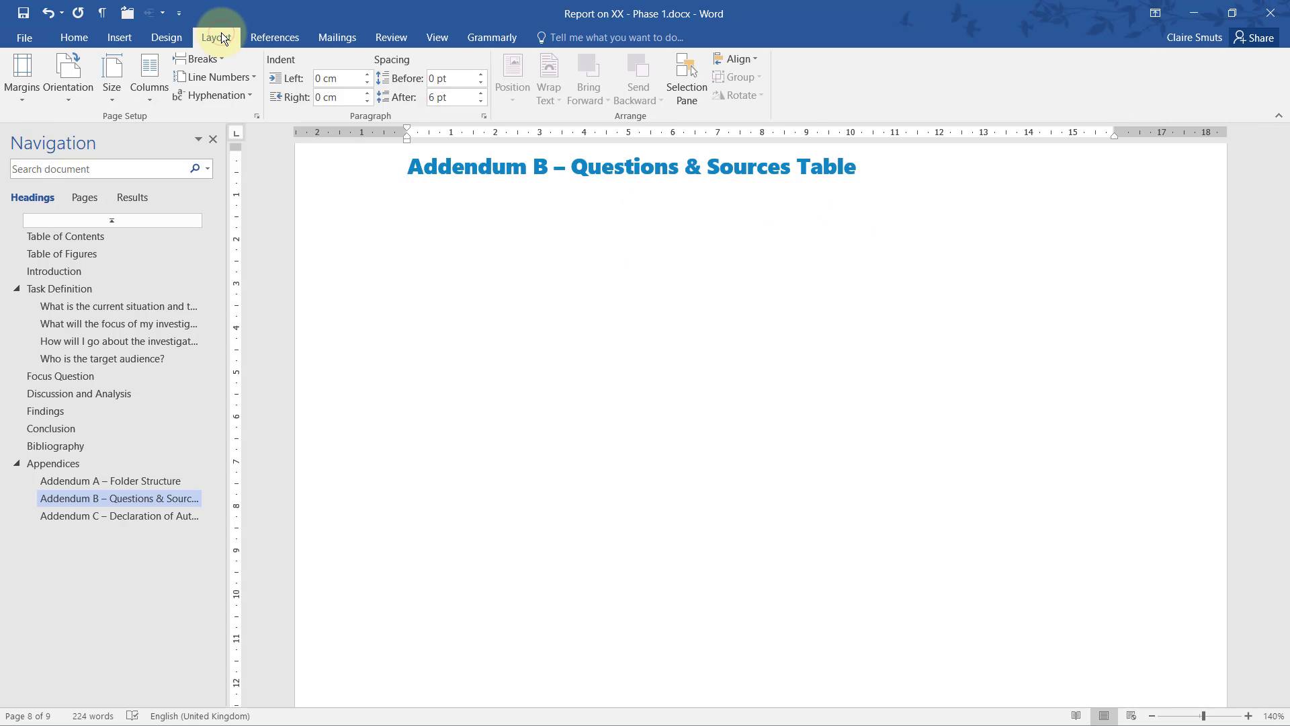
left_click(30, 88)
left_click(92, 246)
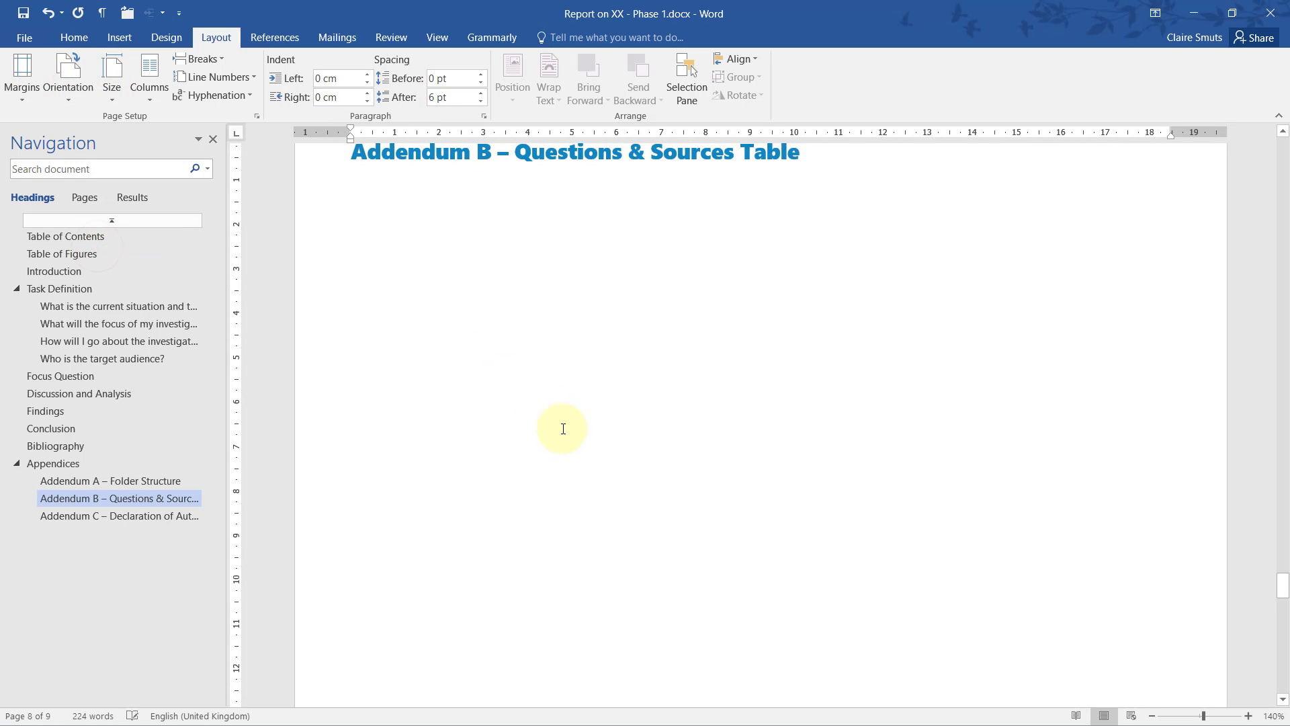
- Compare the page margins of the Bibliography page with those of the Appendices and Addendum pages
scroll(574, 450, "up", 5)
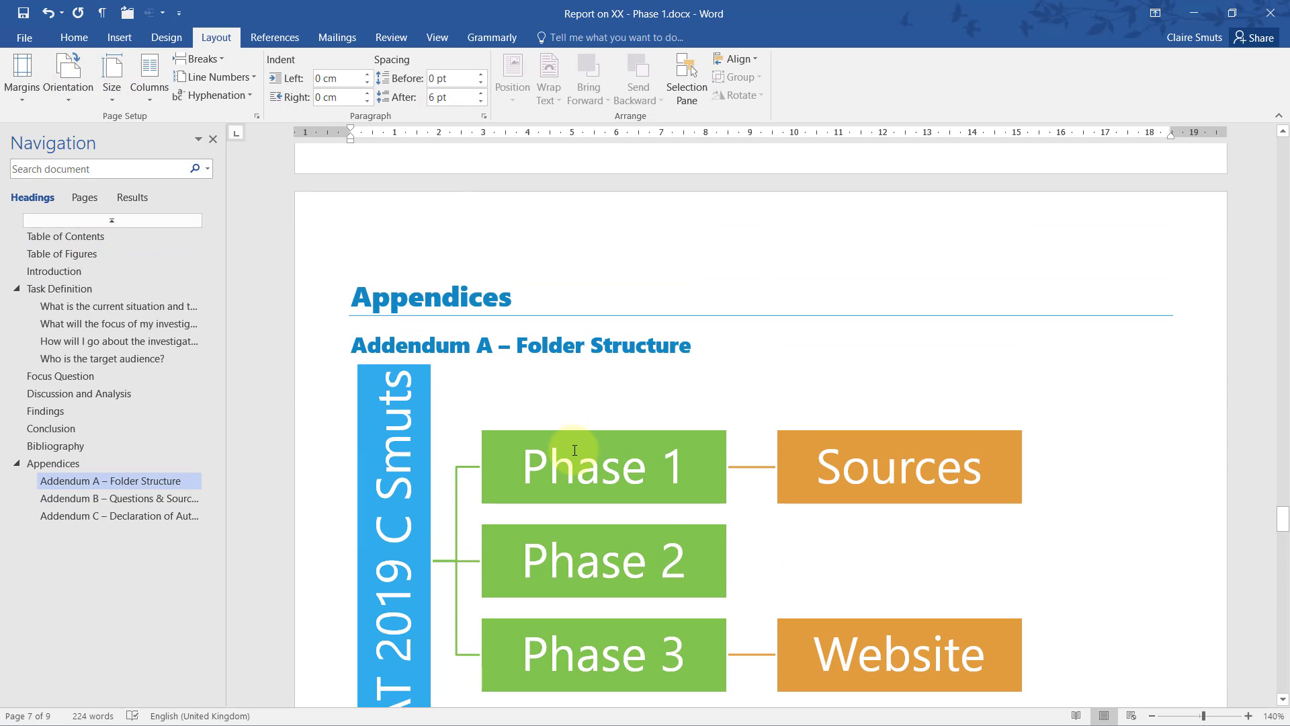
scroll(575, 450, "up", 2)
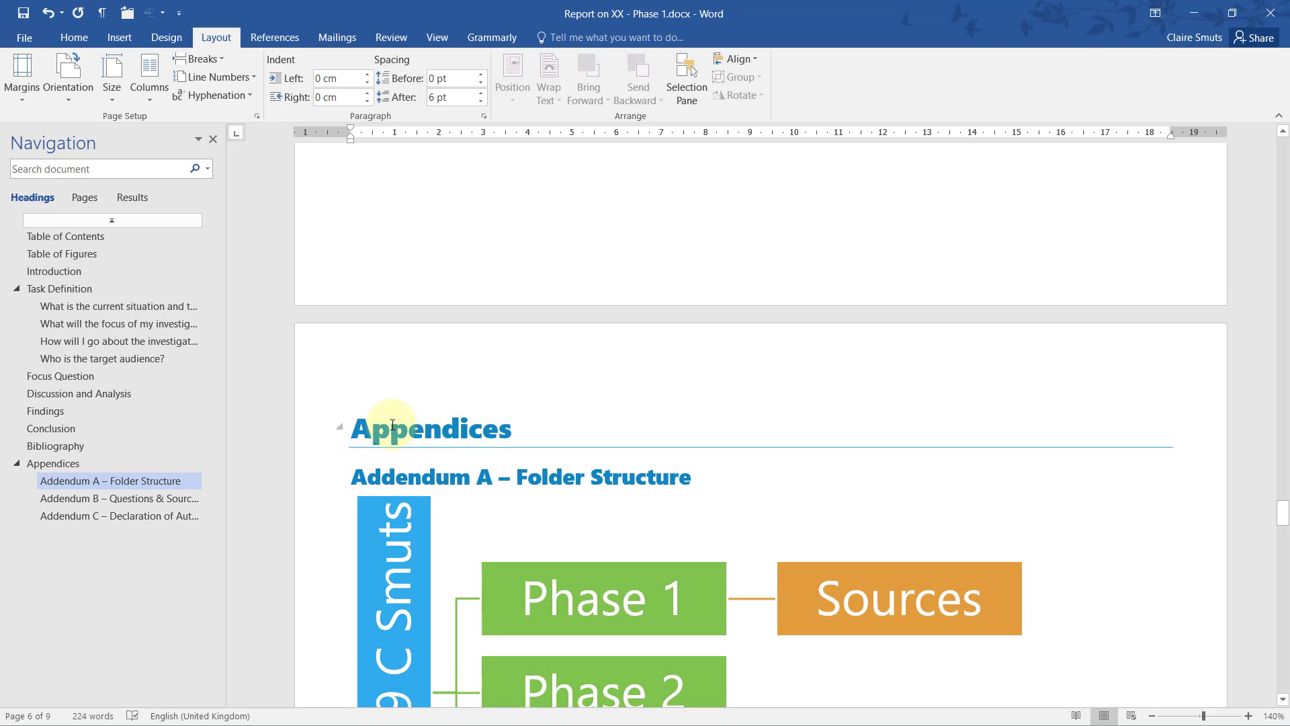
scroll(409, 432, "up", 15)
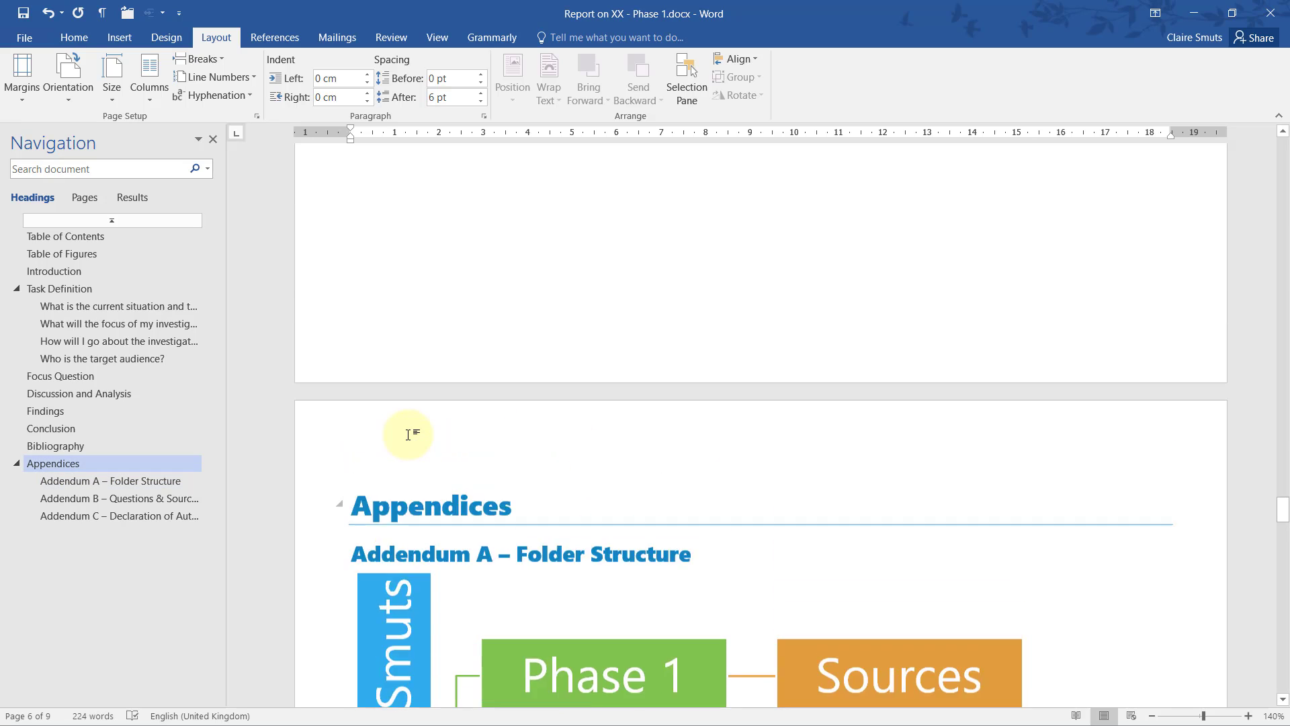
left_click(519, 358)
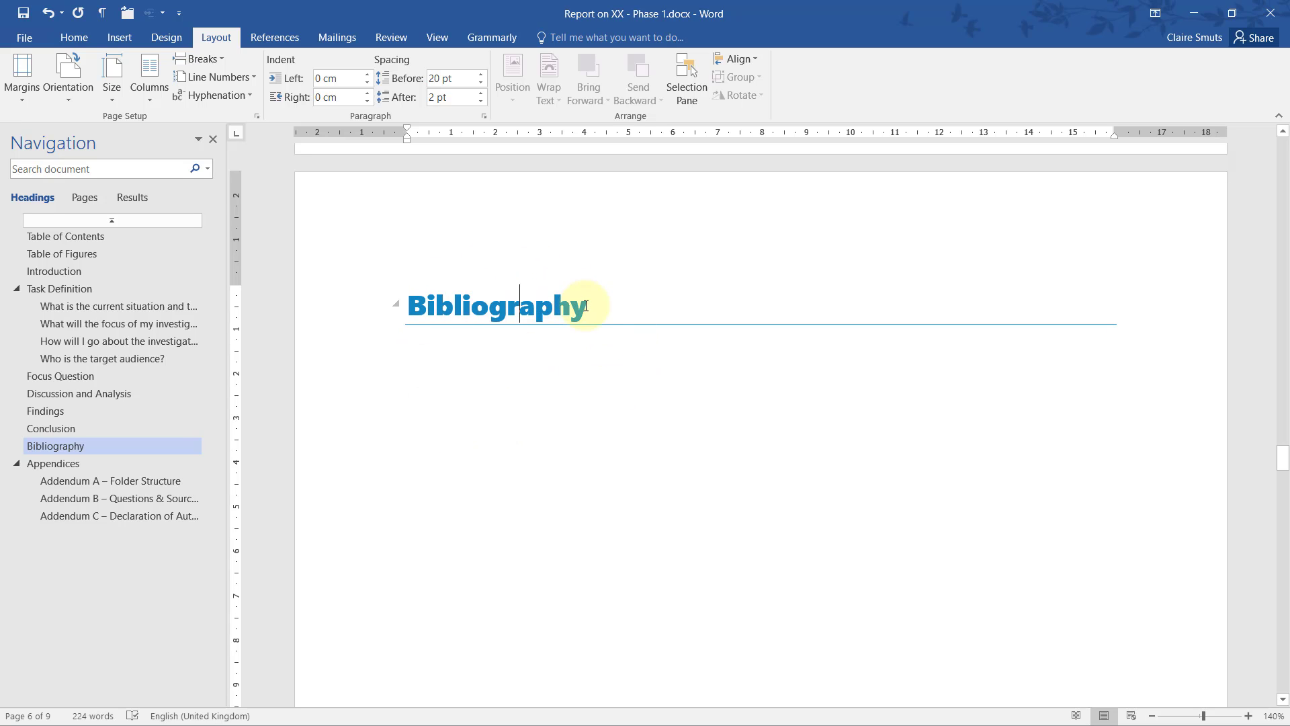
scroll(605, 342, "down", 15)
scroll(607, 356, "up", 10)
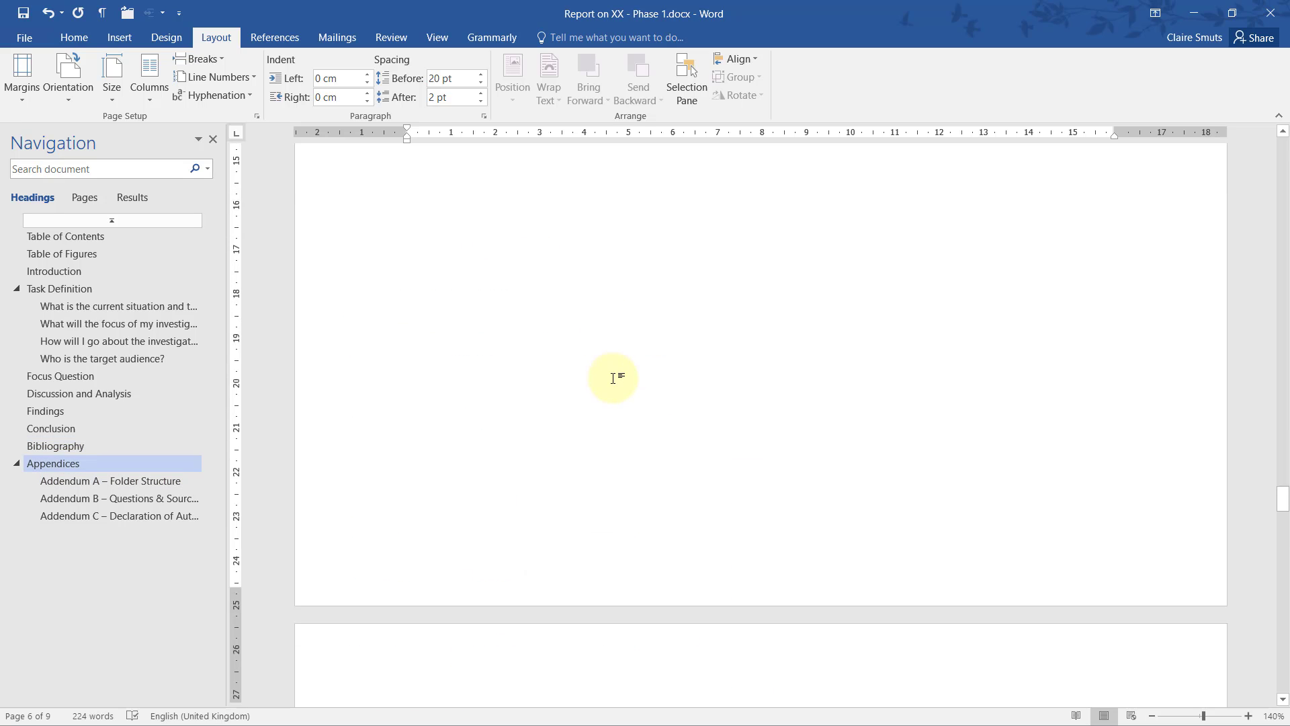
scroll(602, 366, "up", 5)
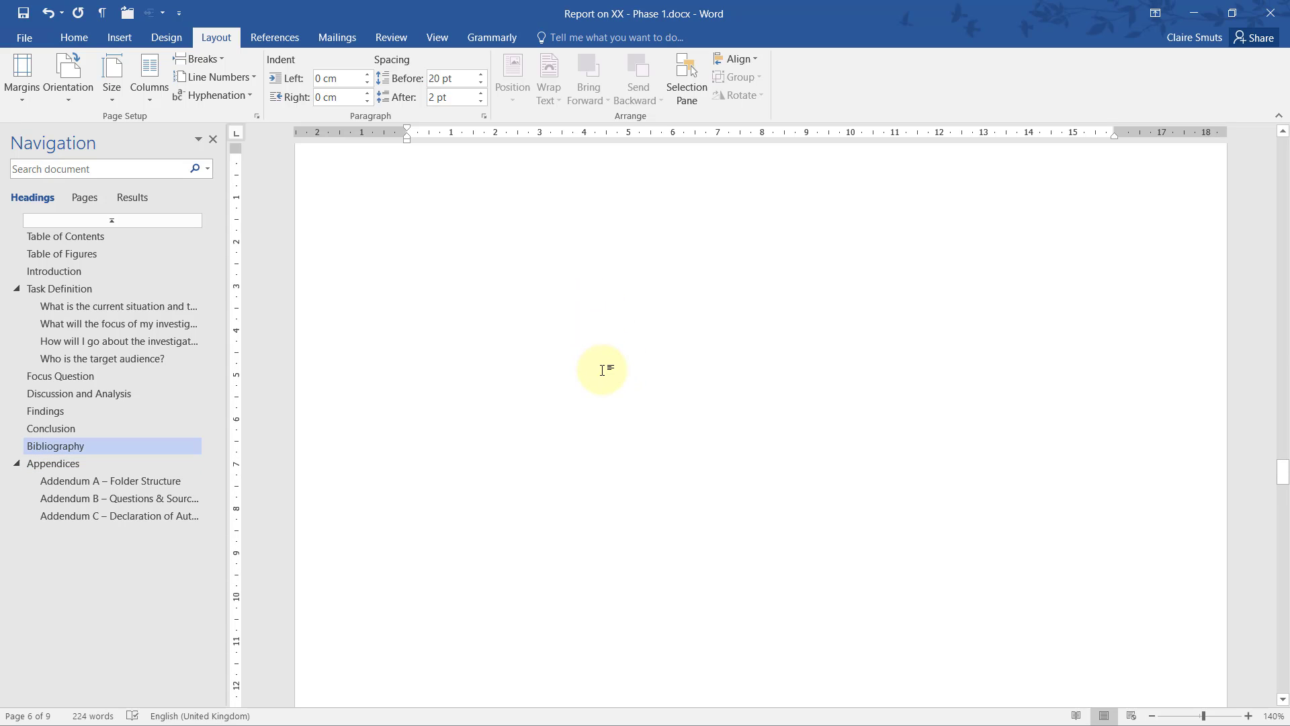
scroll(604, 376, "down", 10)
scroll(604, 392, "down", 10)
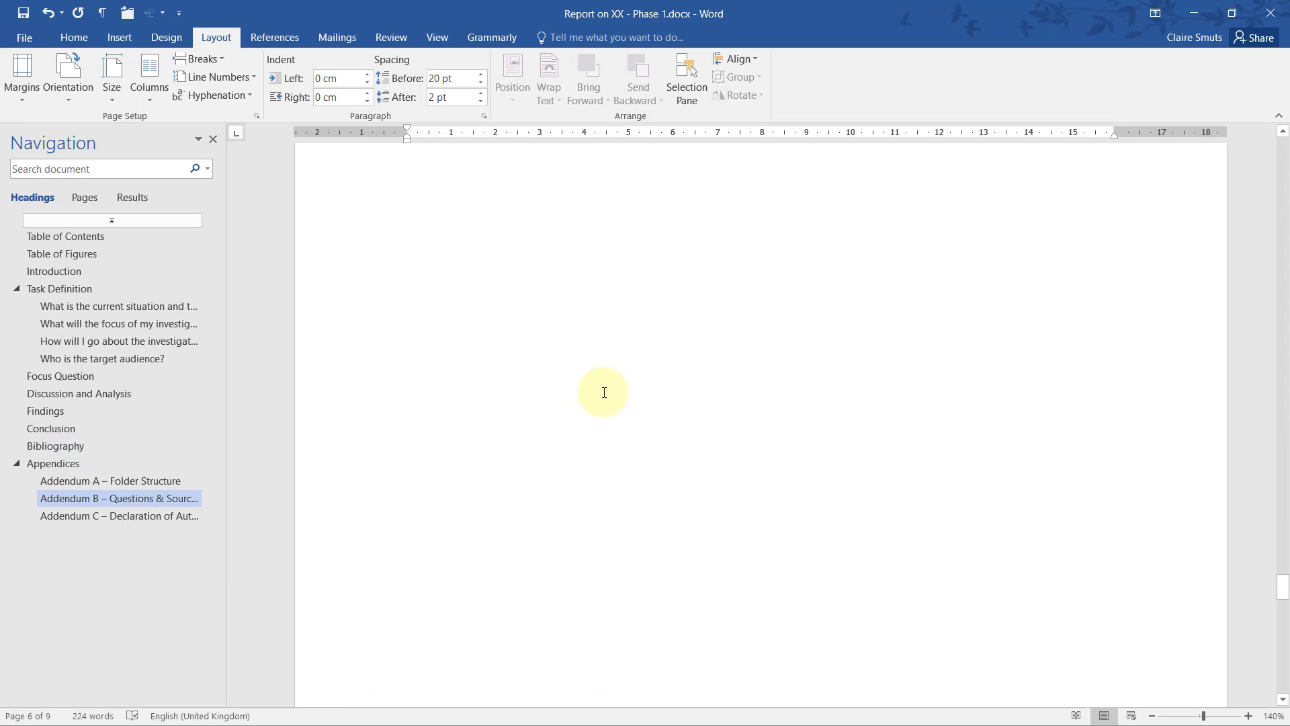
- Insert a table with six columns and eight rows below the Addendum B – Questions & Sources Table heading
left_click(570, 358)
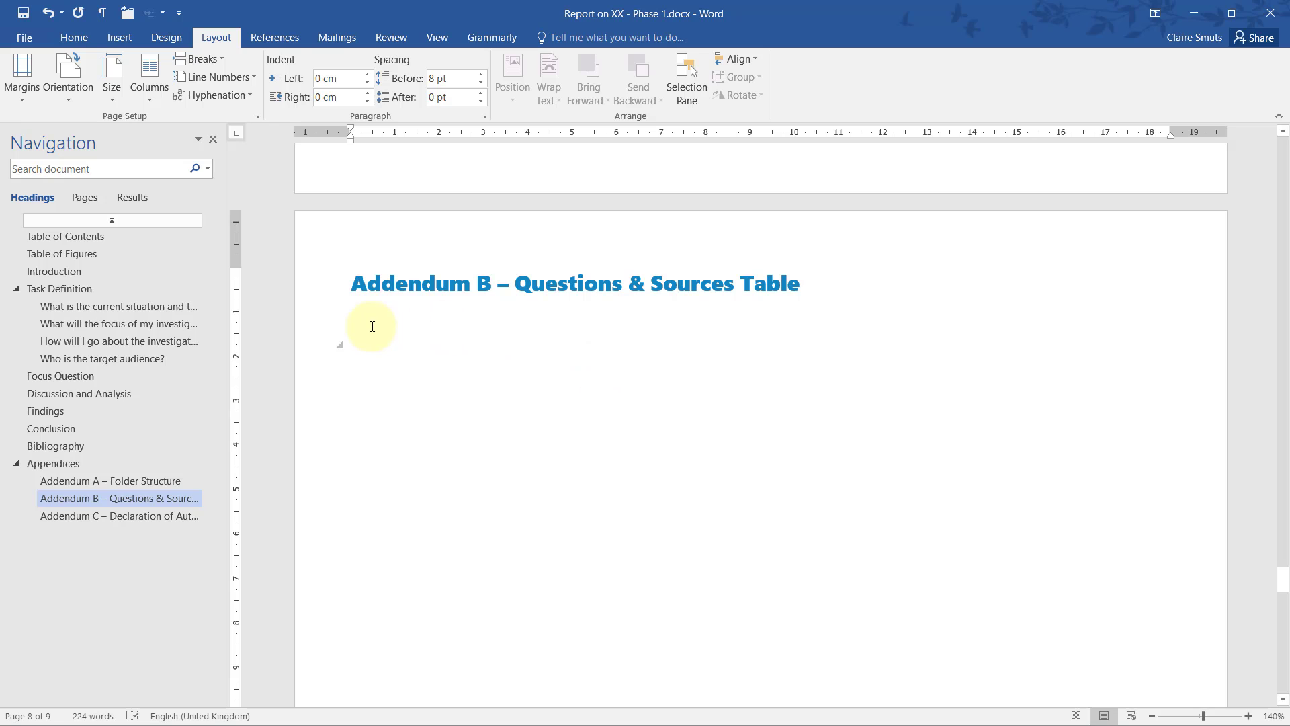
left_click(112, 38)
left_click(122, 77)
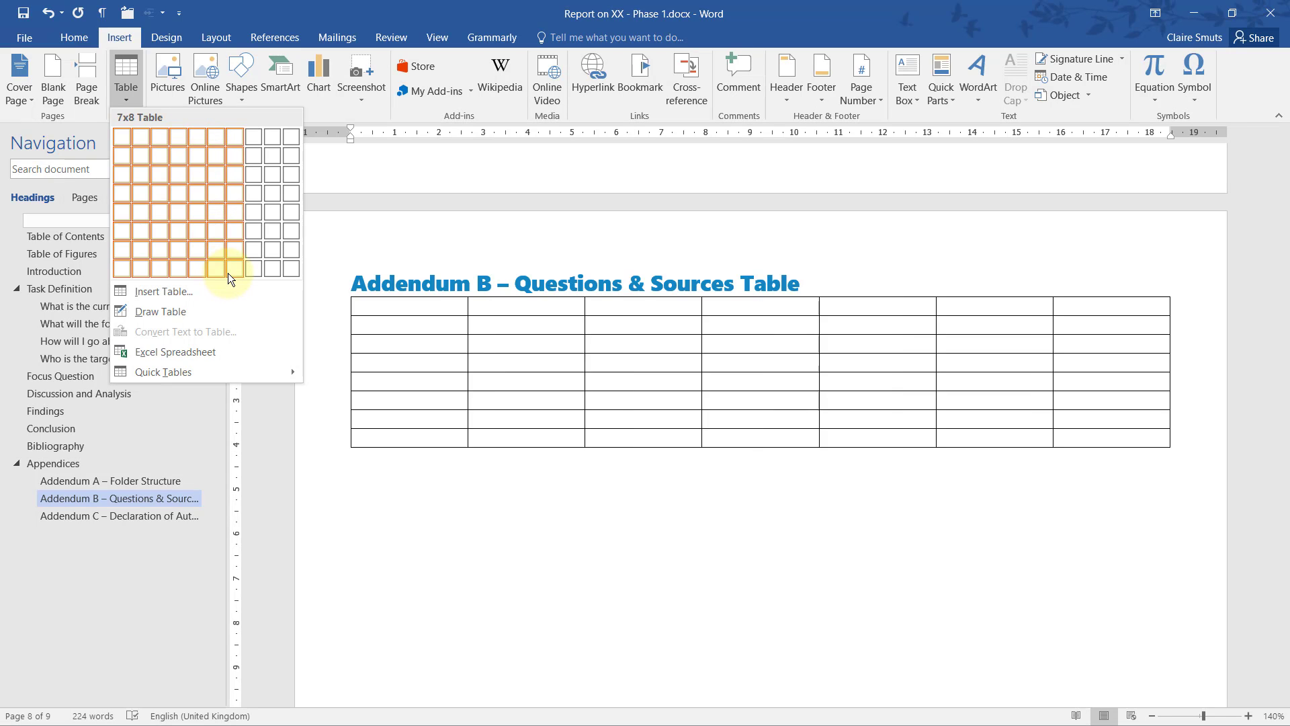
left_click(223, 272)
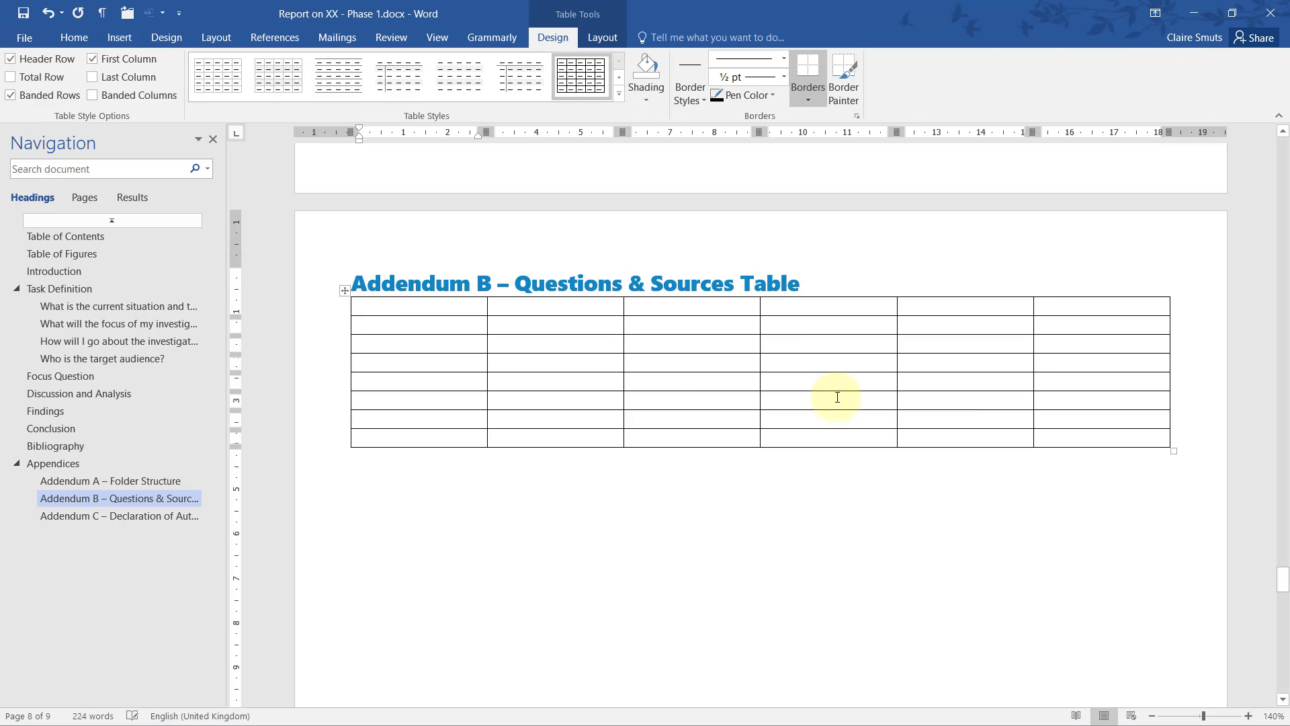
- Add three more rows at the end of the Addendum B table
left_click(1099, 437)
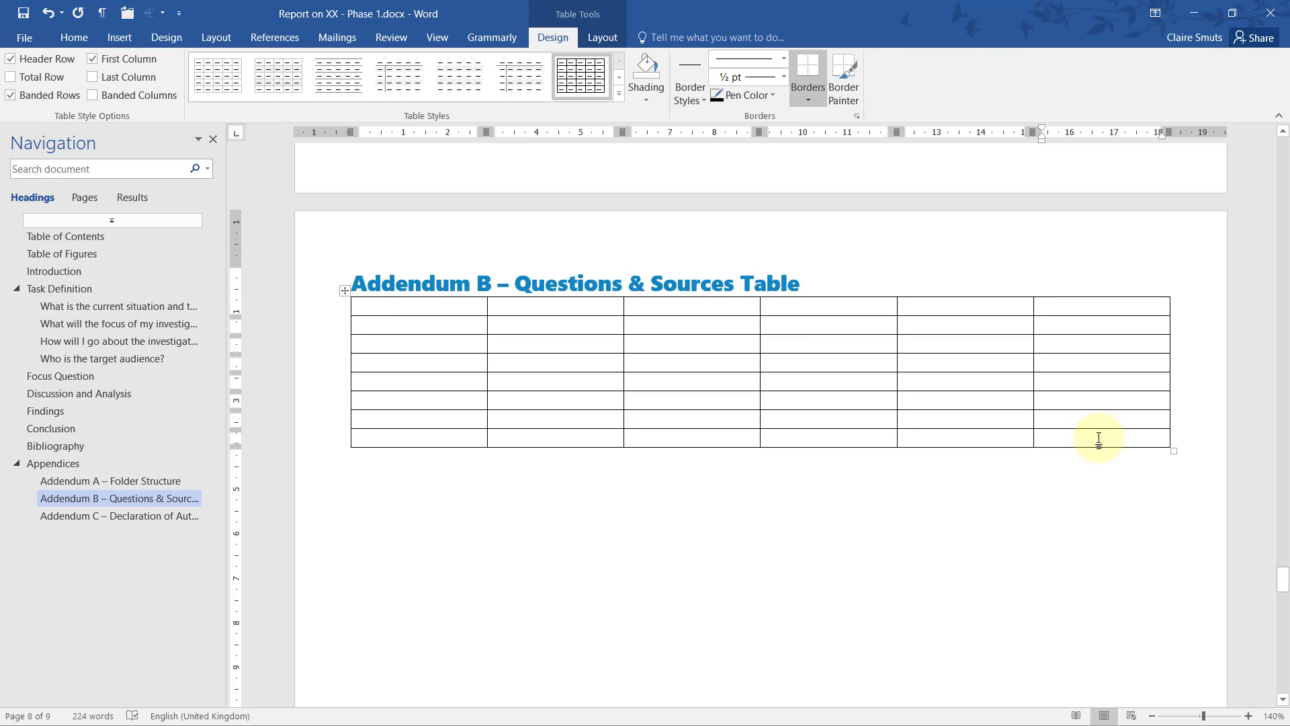
key("Tab")
key("Tab")
key("Tab")
key("Tab")
key("Tab")
key("Tab")
key("Tab")
key("Tab")
key("Tab")
key("Tab")
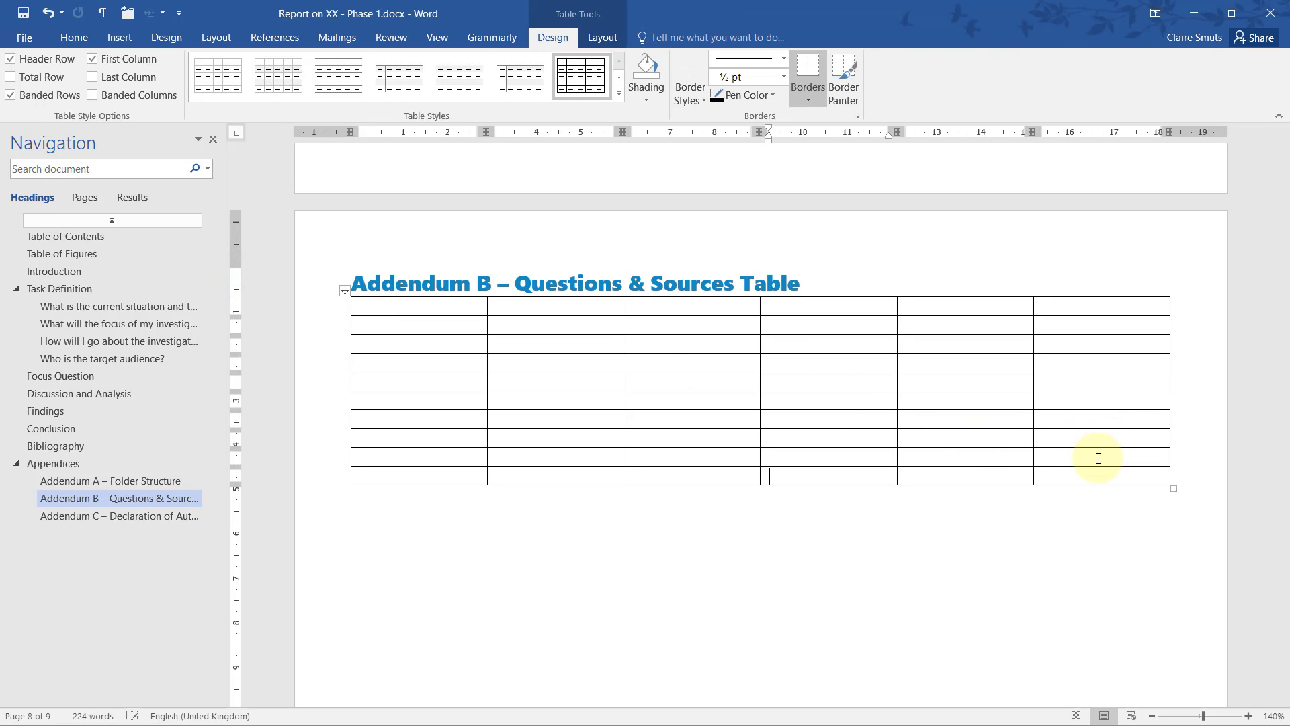
key("Tab")
key("Tab")
key("Tab")
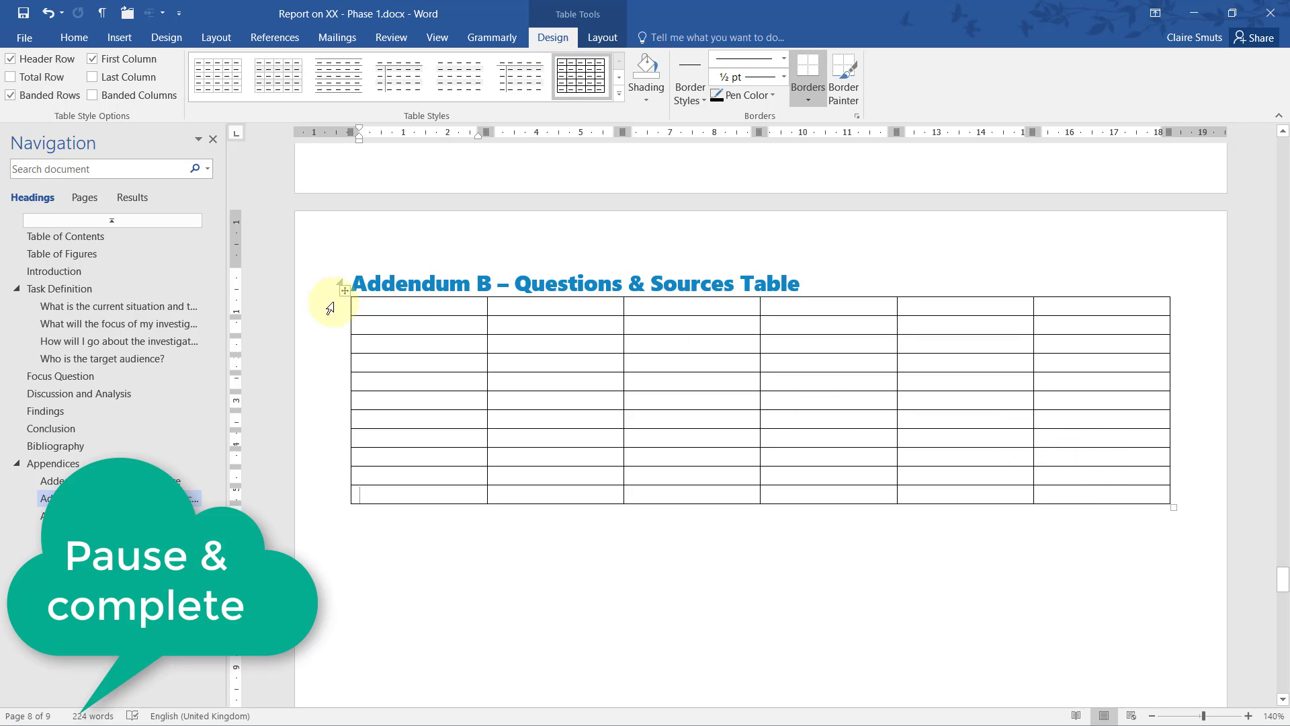
- Enter "No" as the heading of the table's first column
left_click(393, 309)
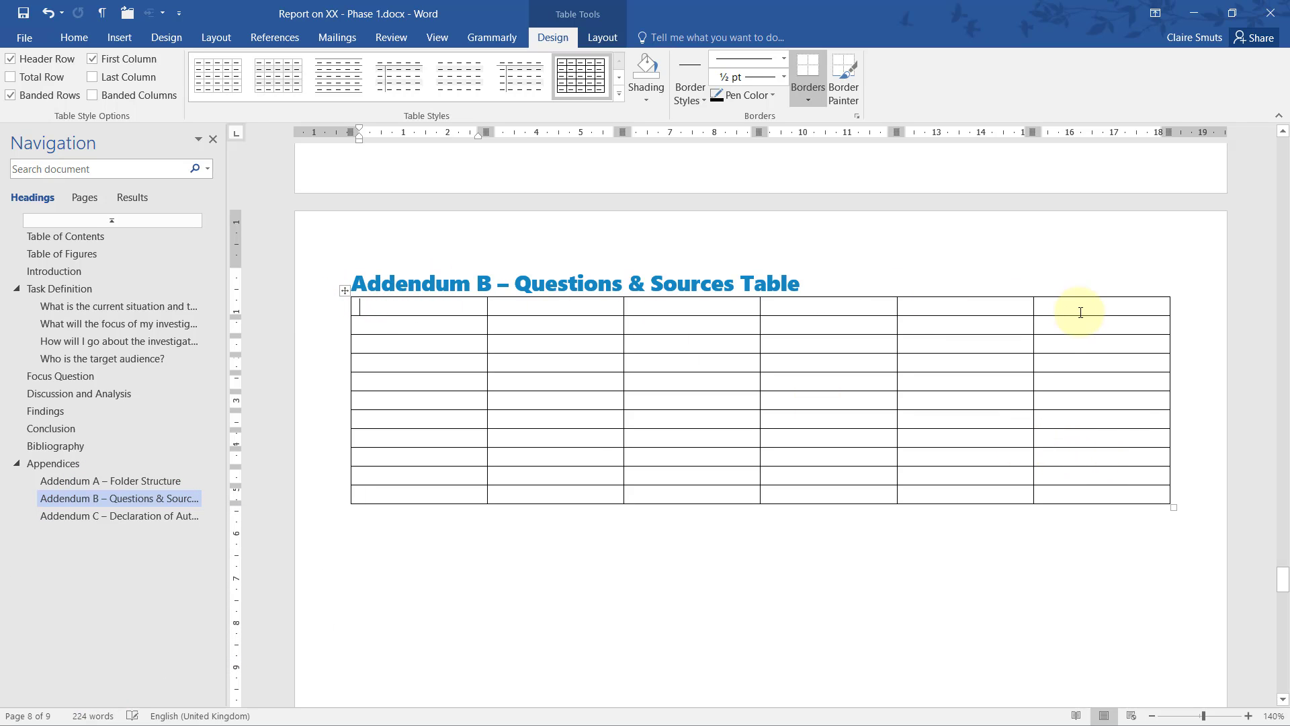
type("No")
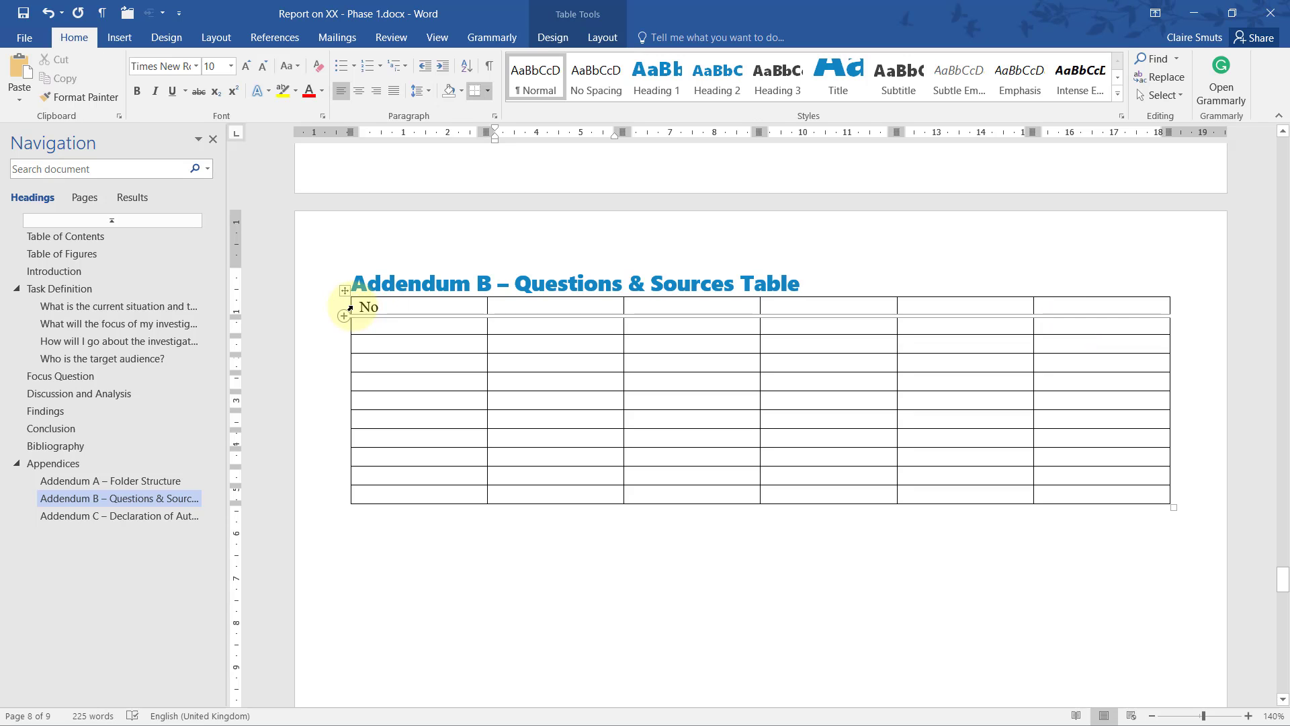
left_click(380, 306)
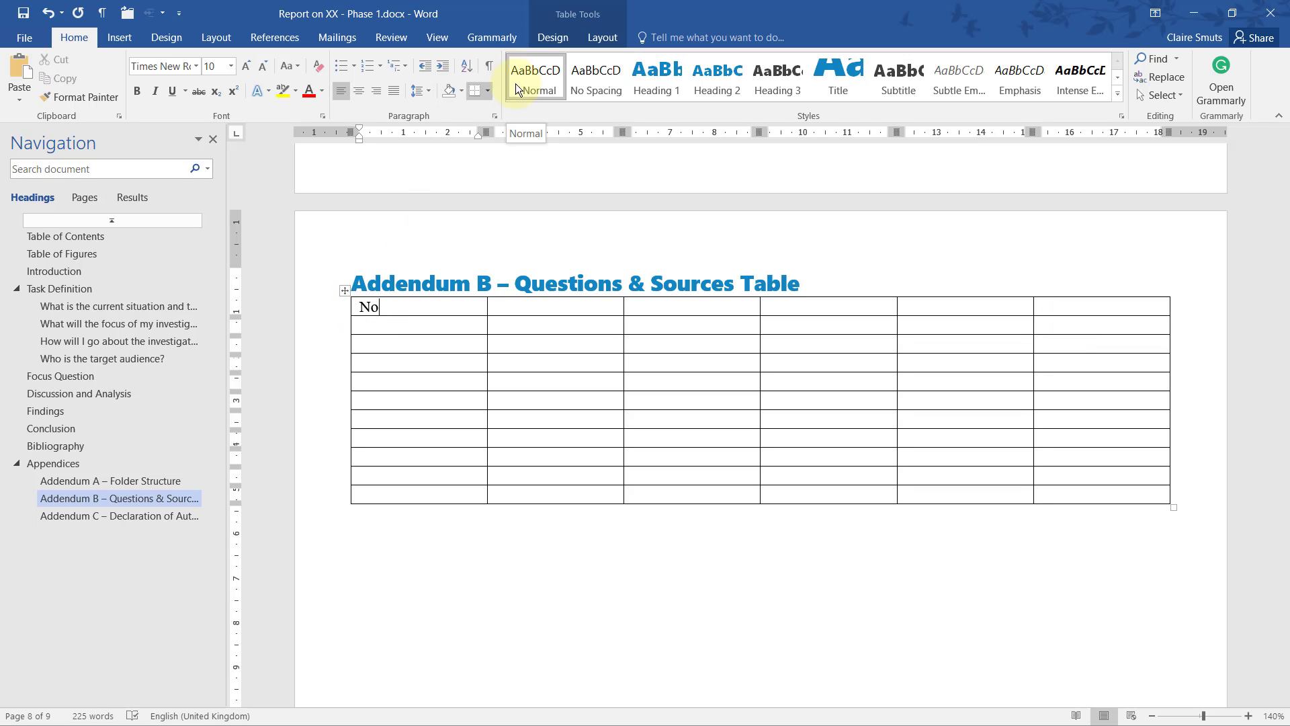
- Apply the Normal style and the Segoe UI (Body) theme font to the whole table
left_click(345, 294)
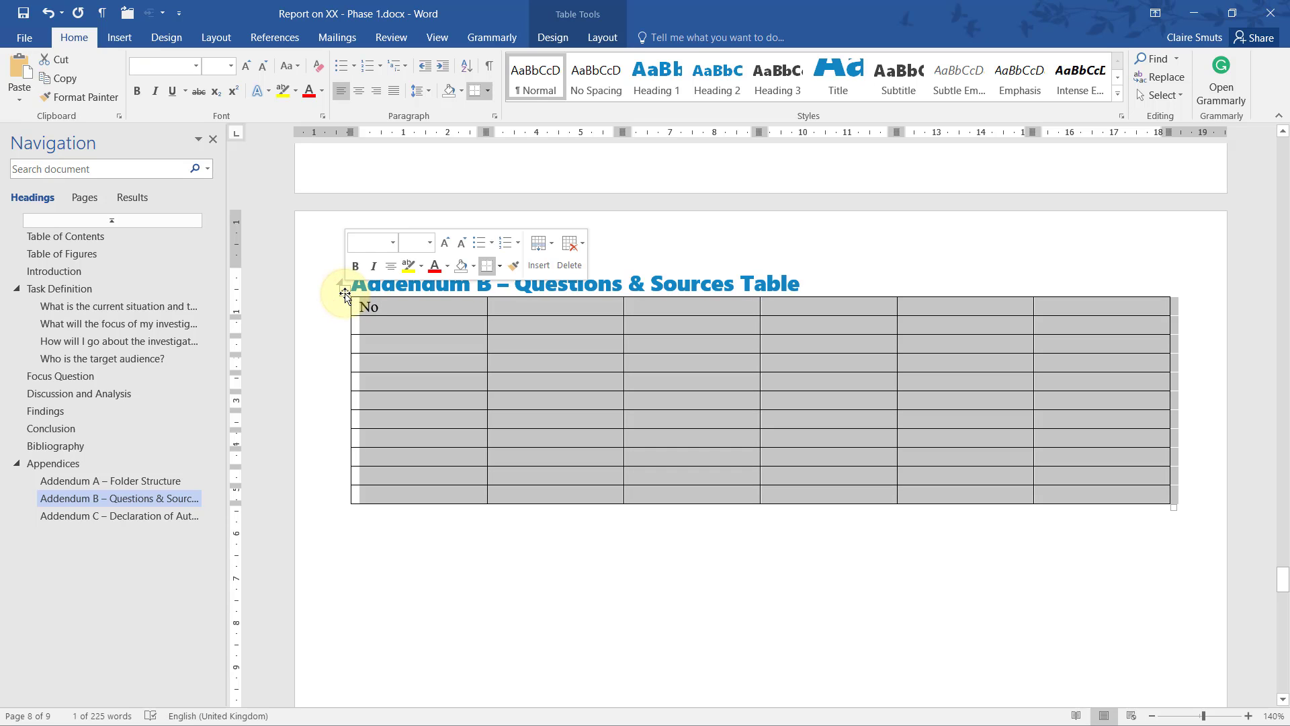
left_click(550, 78)
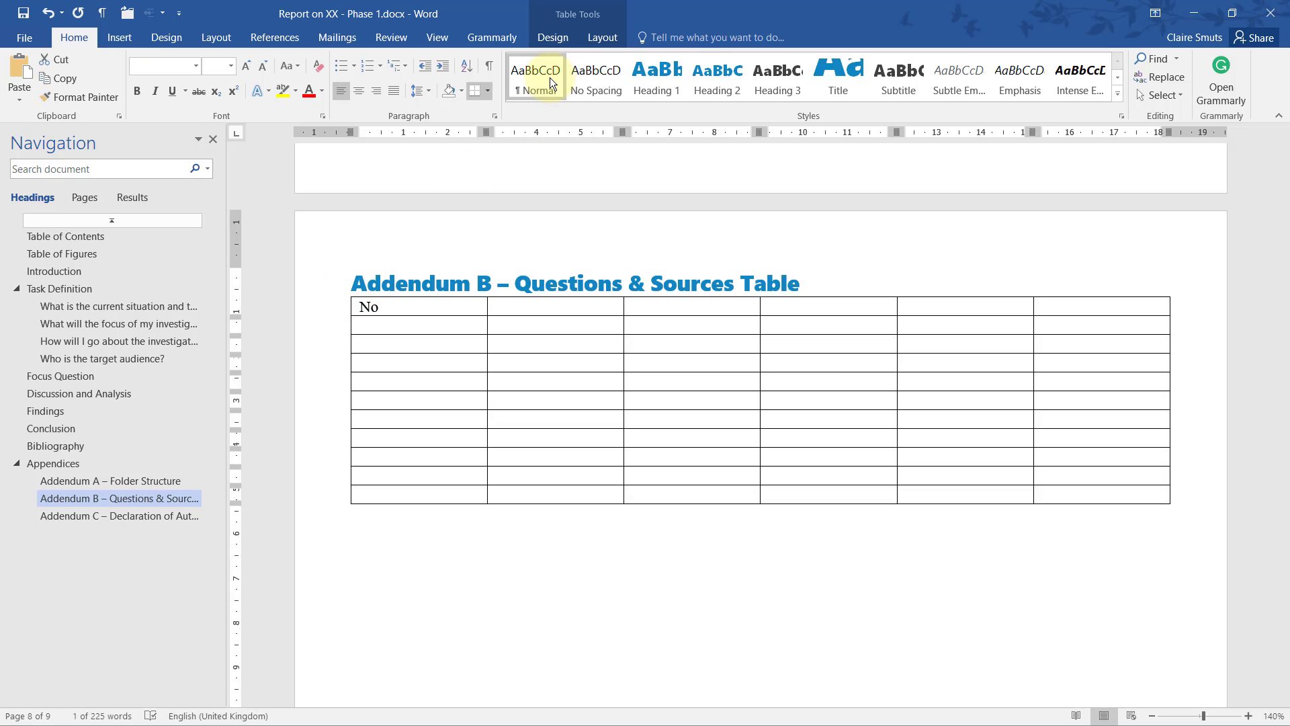
left_click(345, 290)
left_click(525, 82)
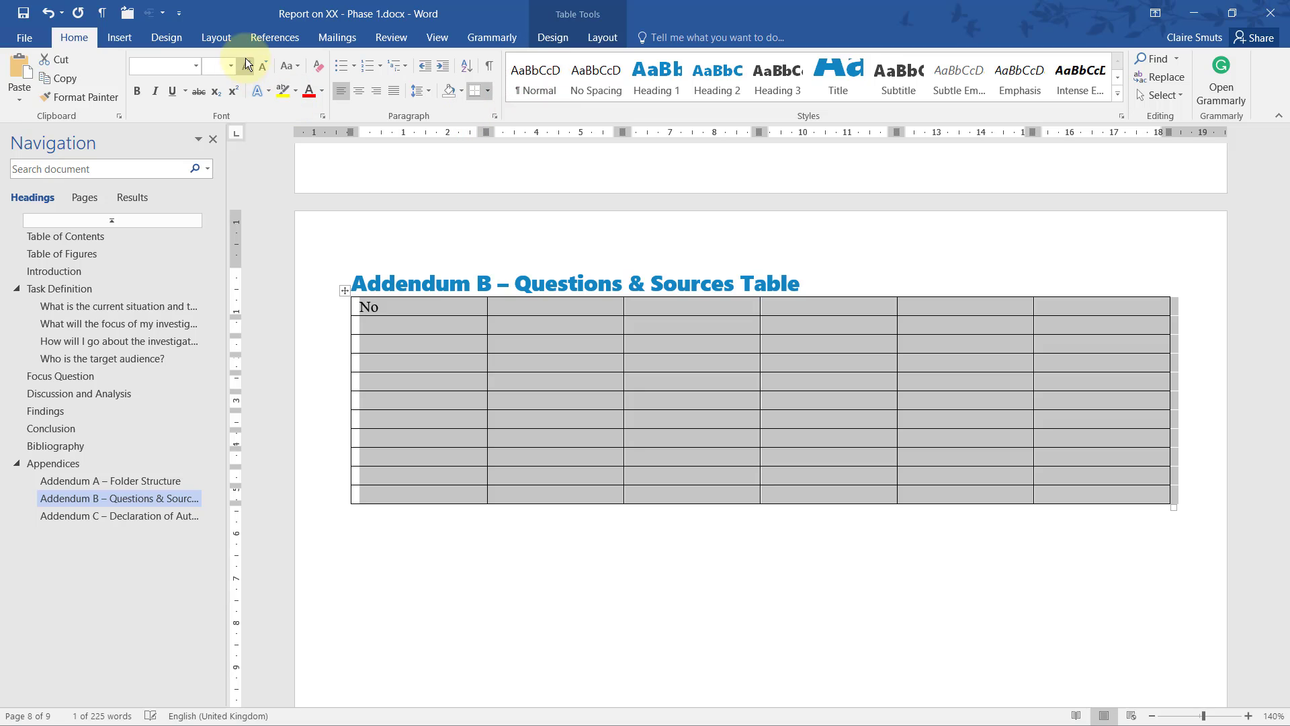
left_click(195, 66)
left_click(191, 129)
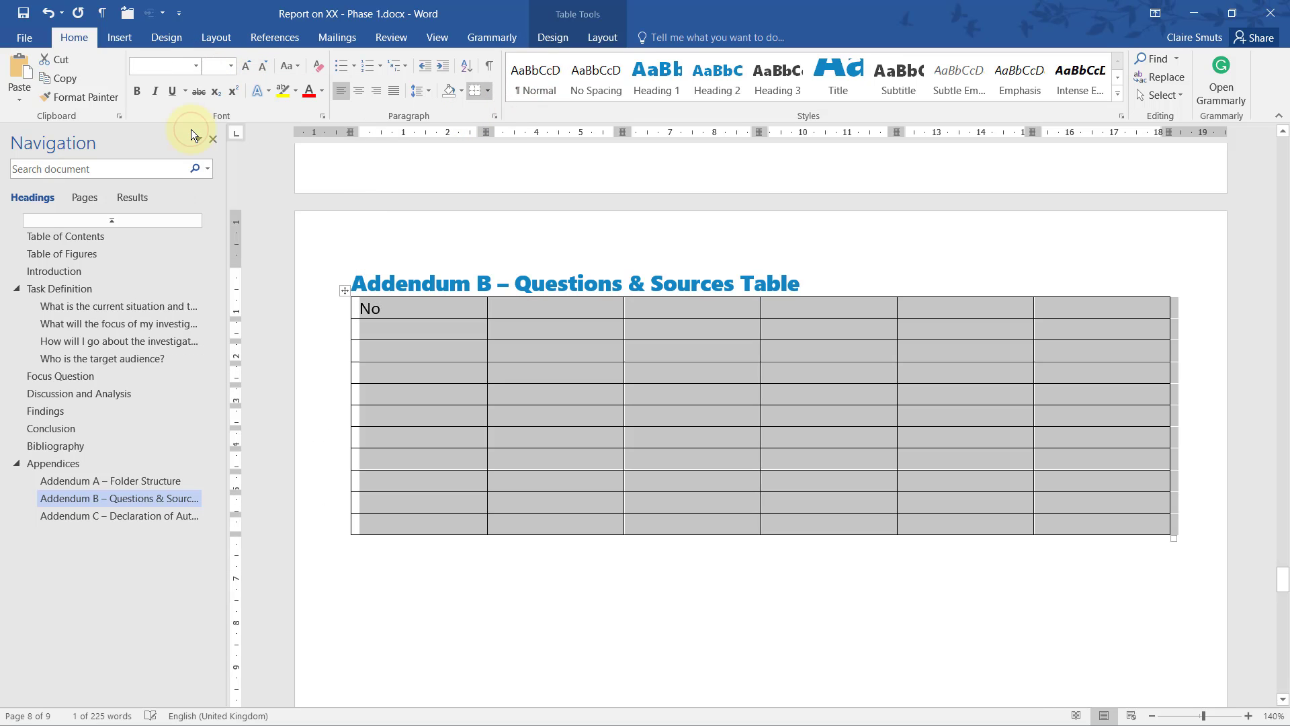
left_click(392, 311)
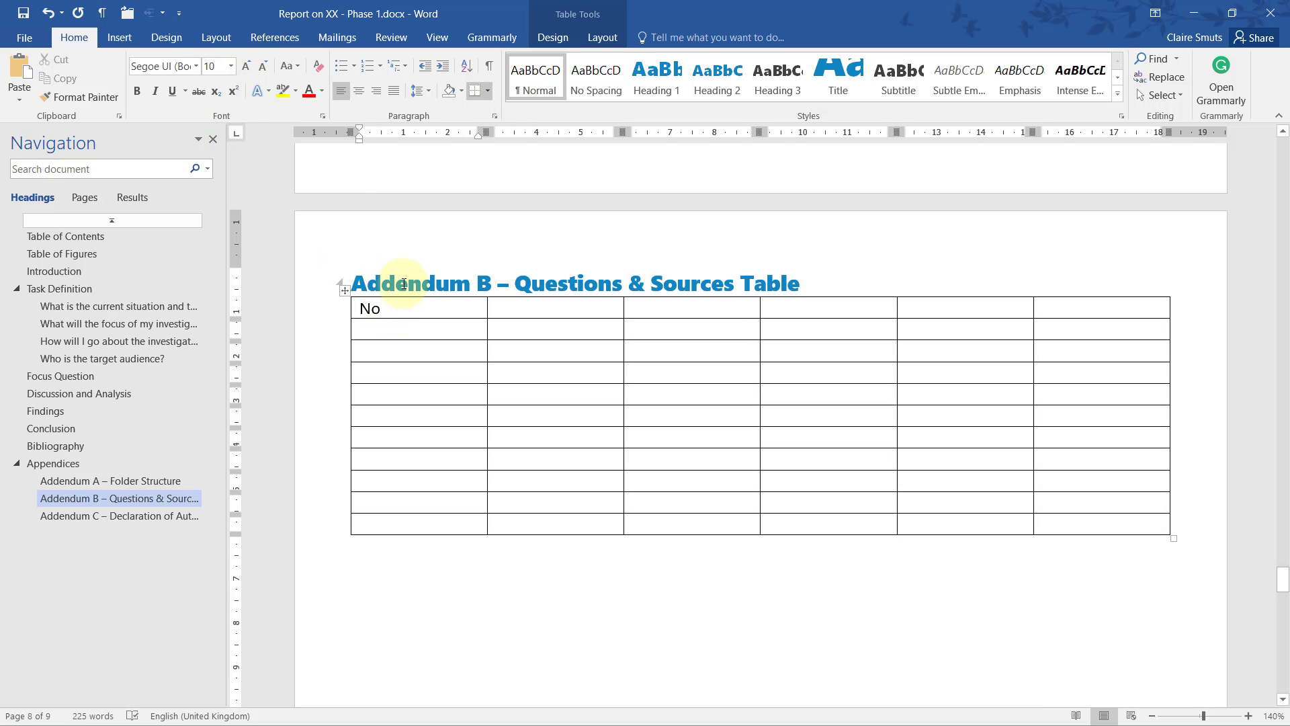
left_click(195, 66)
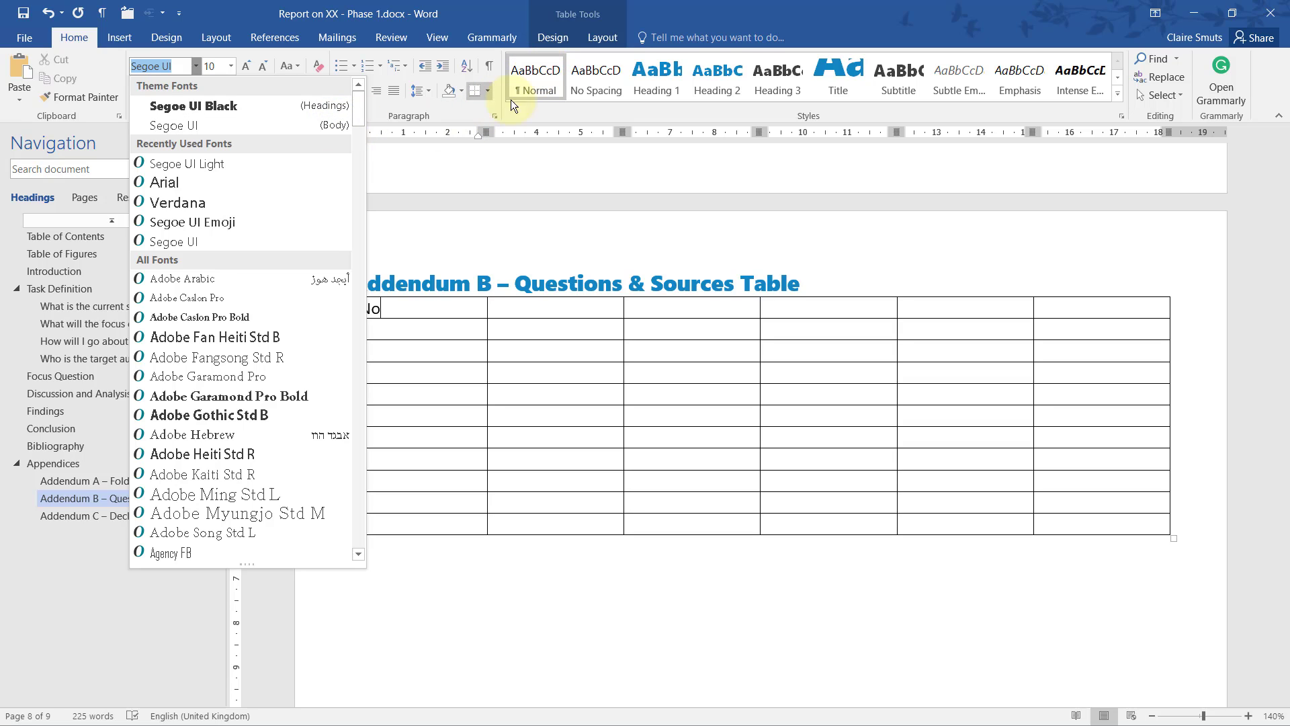
left_click(402, 298)
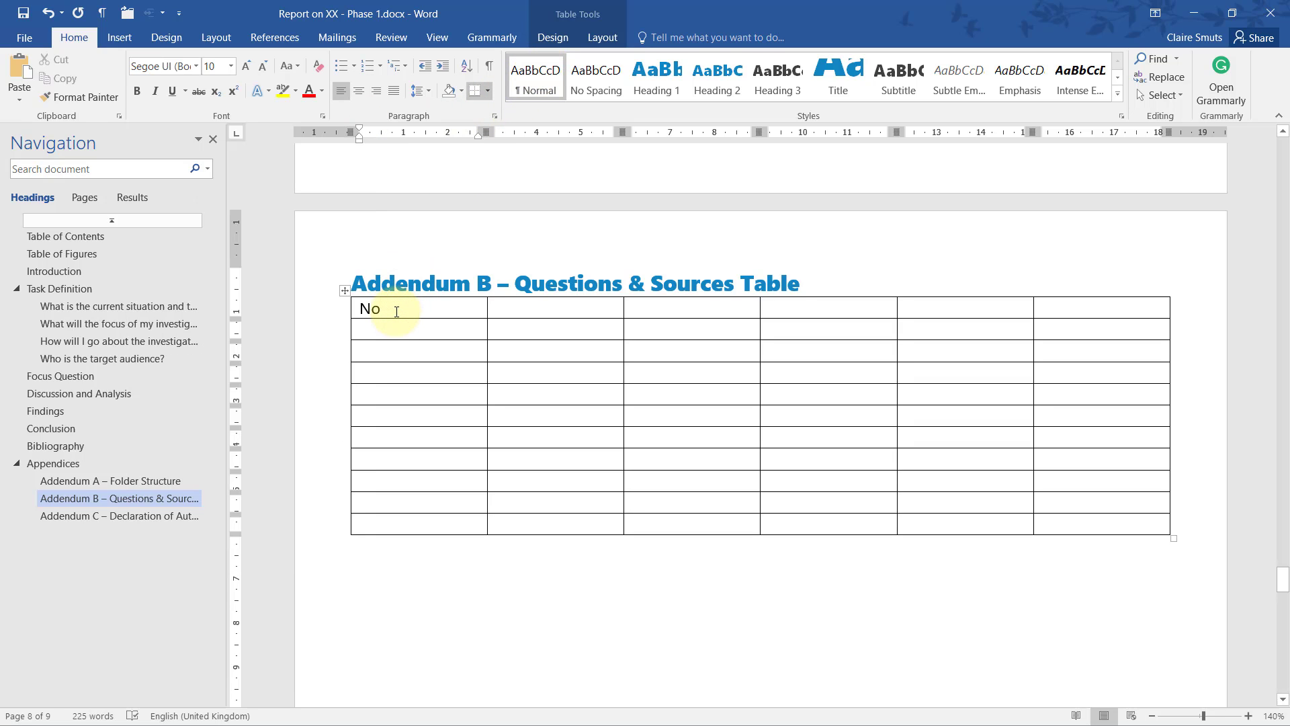
- Fill in the remaining column headings: Question, Level, Category, Type of source and Summary of information
key("Tab")
type("Question")
key("Tab")
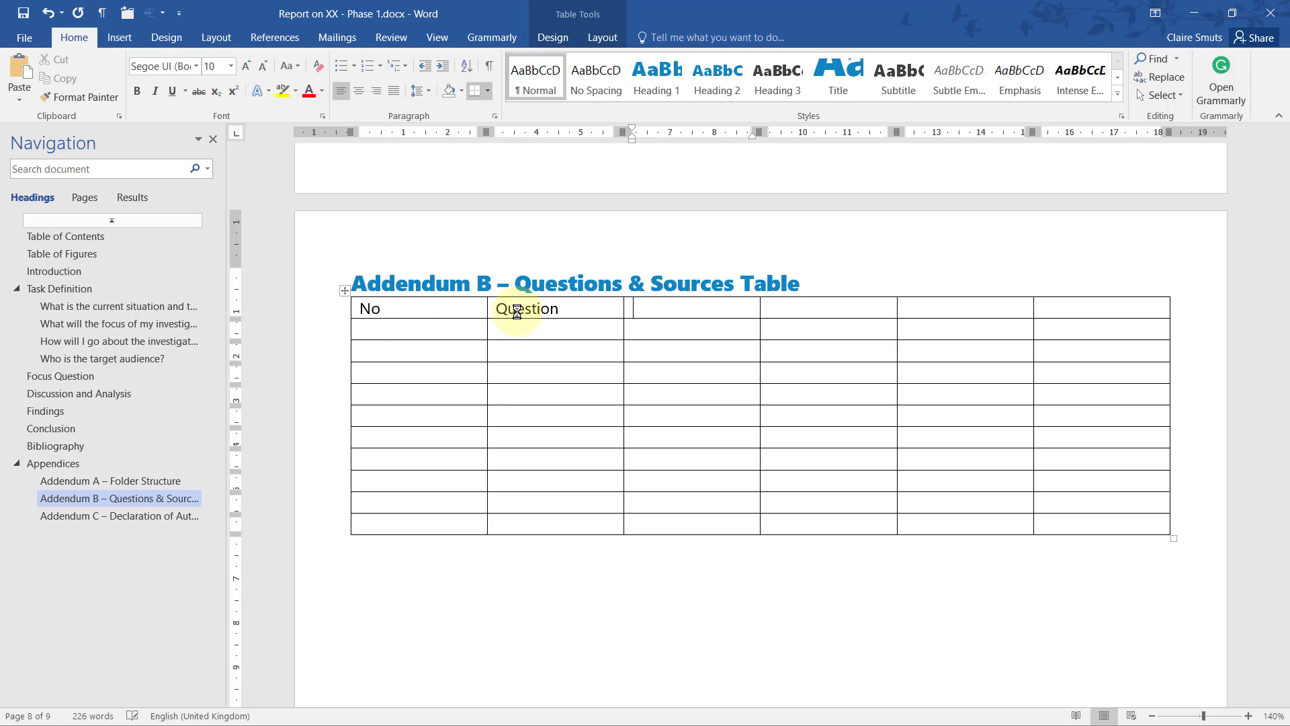
type("Level")
key("Tab")
type("Category")
key("Tab")
type("typ")
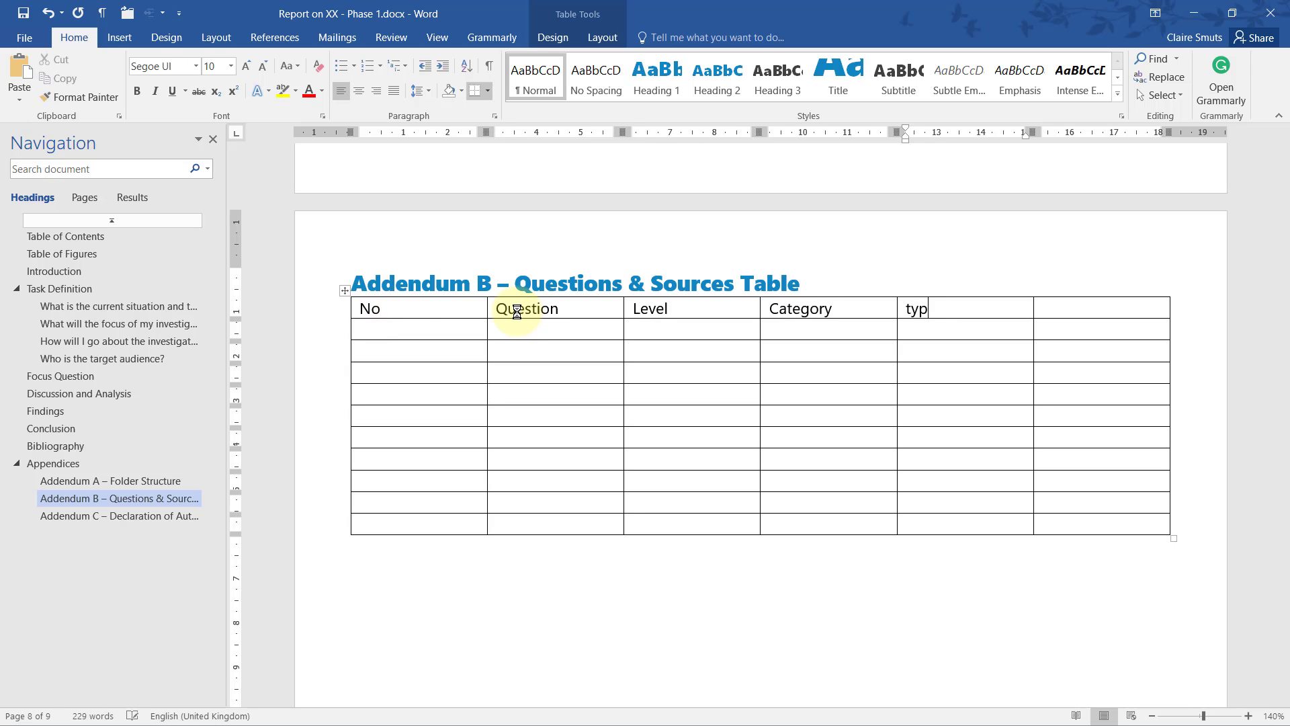
type("e of source")
key("Tab")
type("Summar")
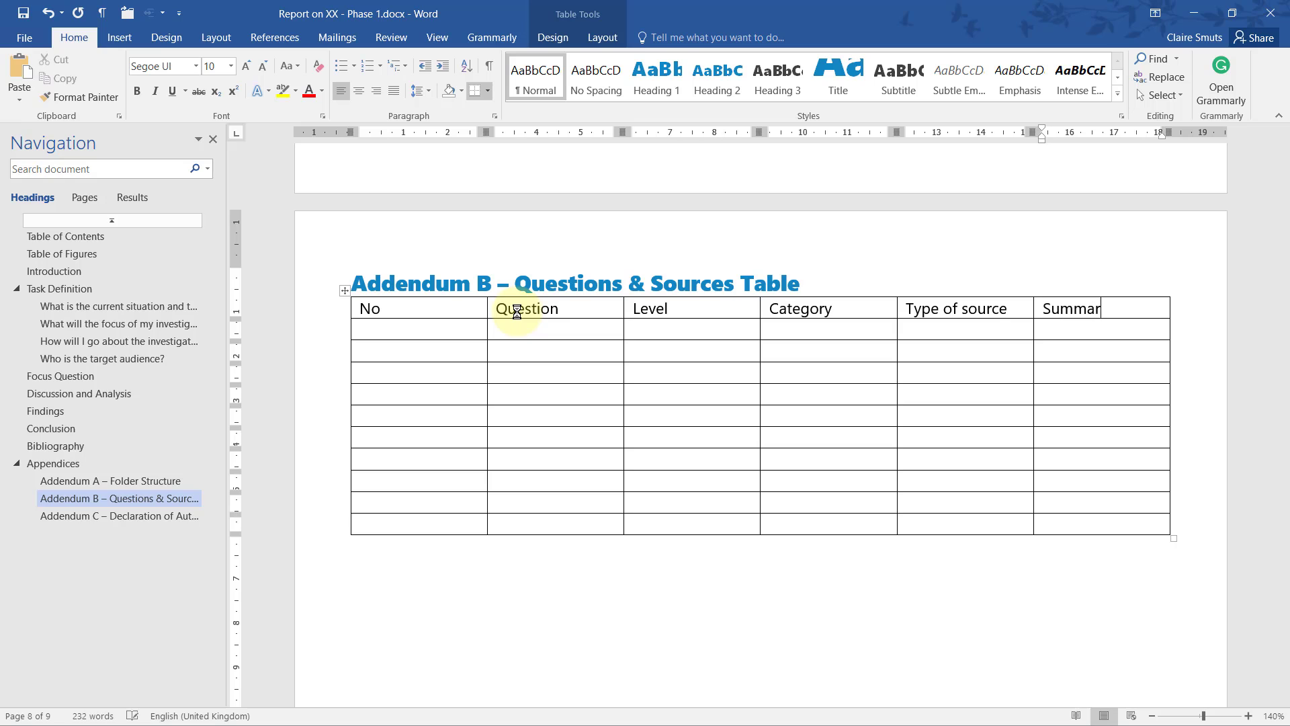
type("y of information")
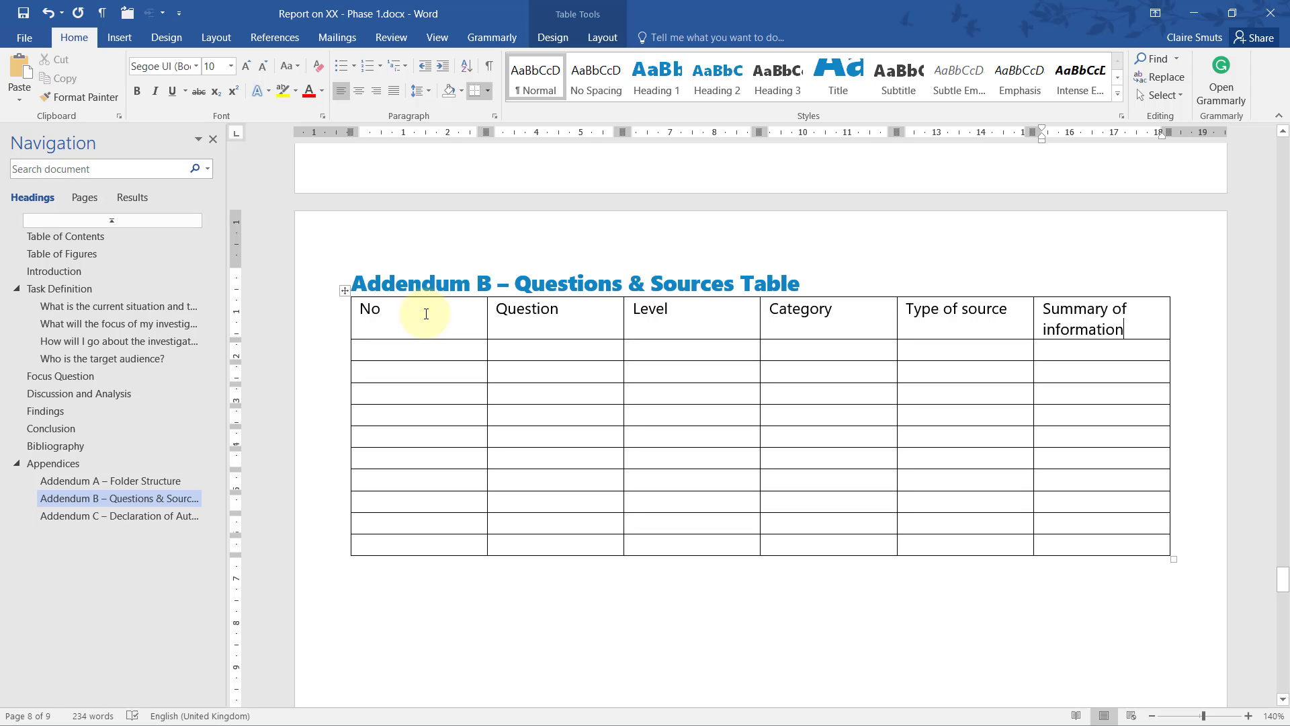
- Format the whole table with the green dark grid table style that has a solid header row and first column
left_click(344, 294)
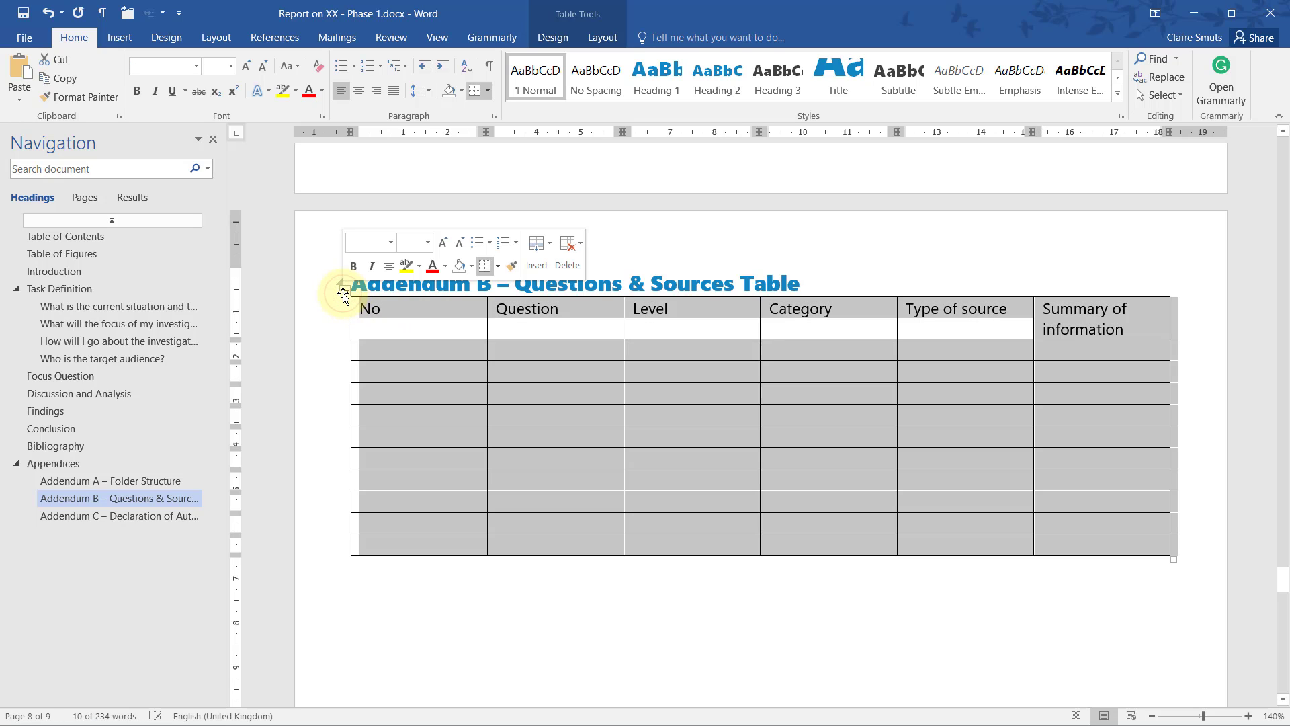
left_click(568, 35)
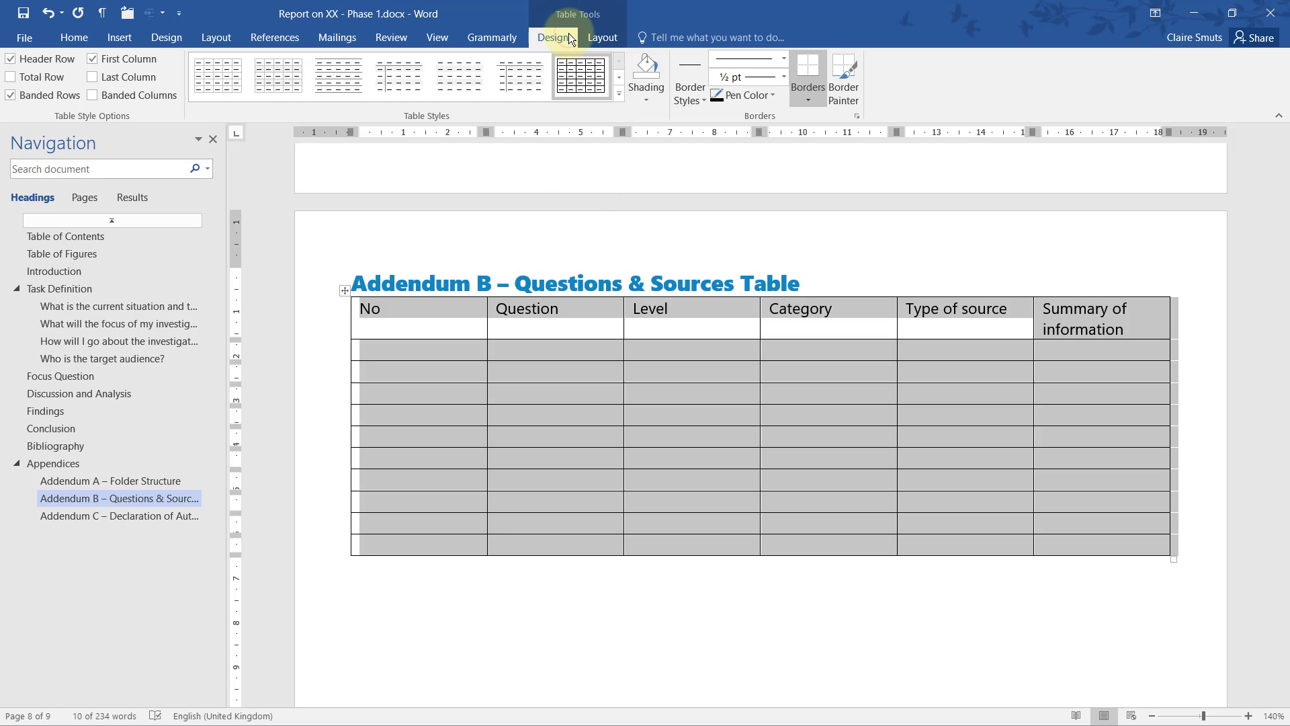
left_click(618, 94)
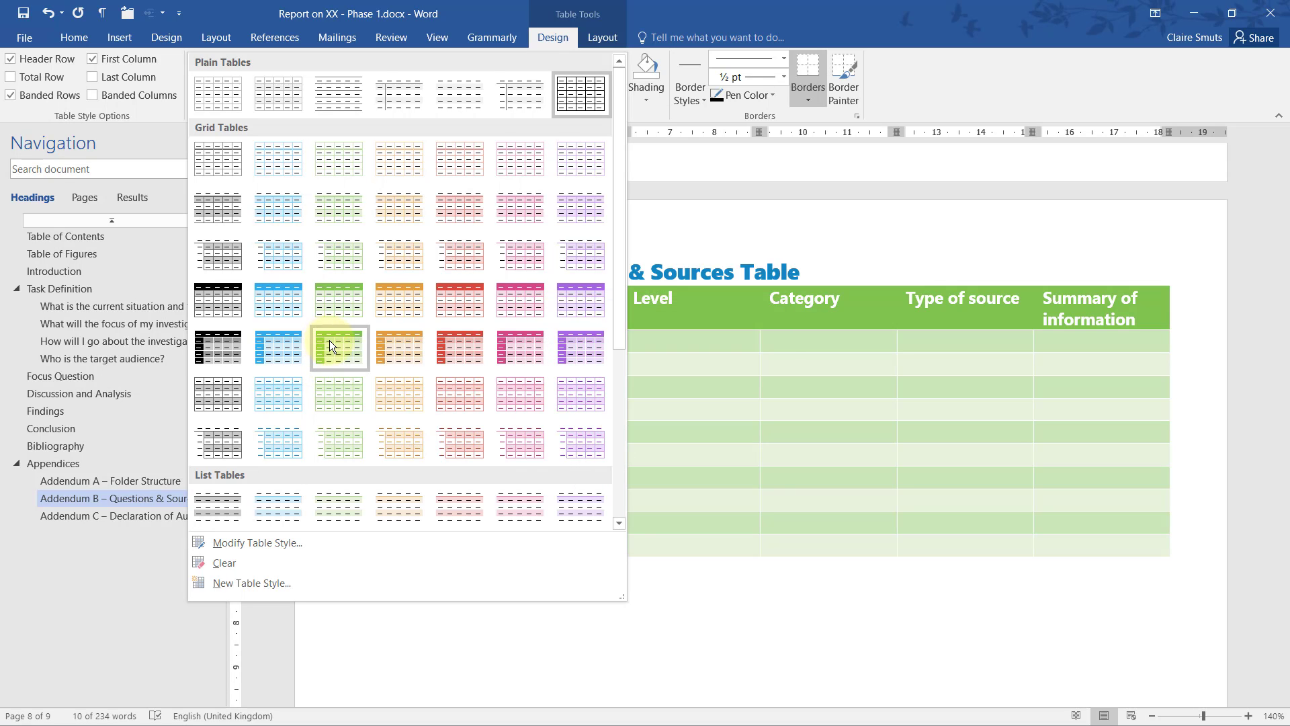
left_click(327, 345)
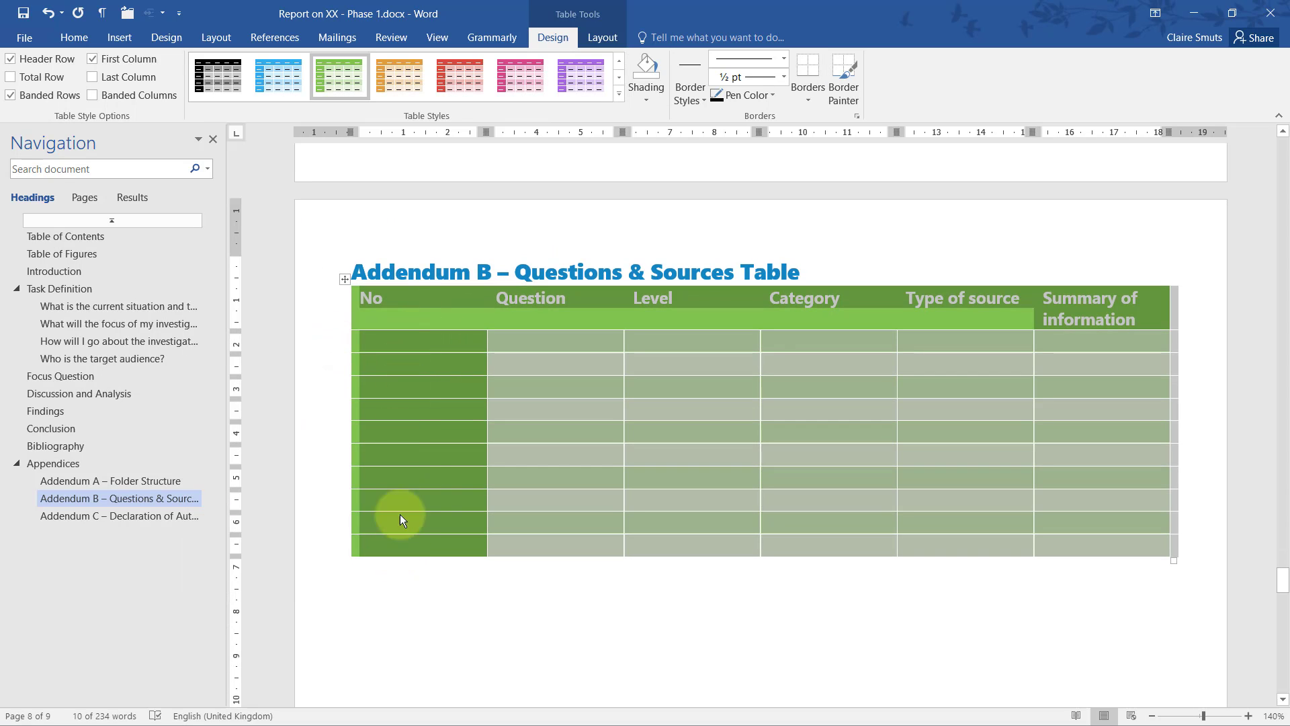
left_click(517, 341)
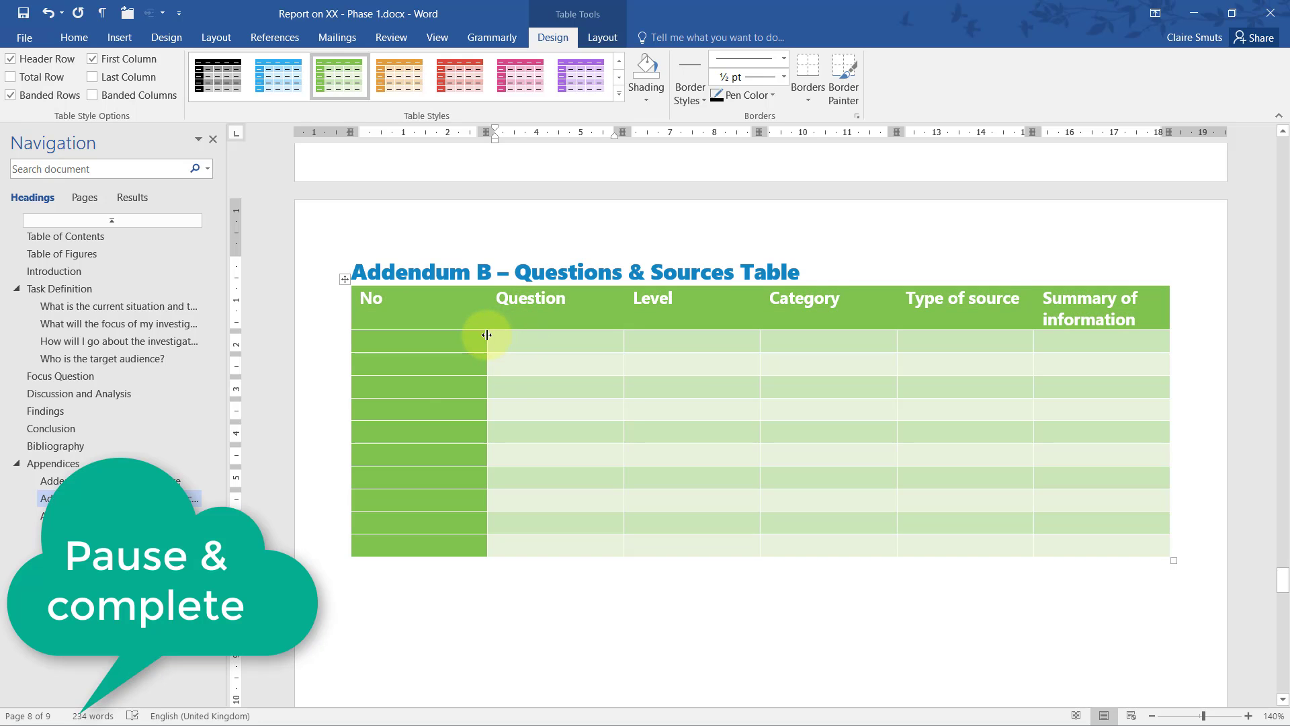
- Set the whole table to fixed column width and narrow the No column to about 1 cm
left_click(344, 280)
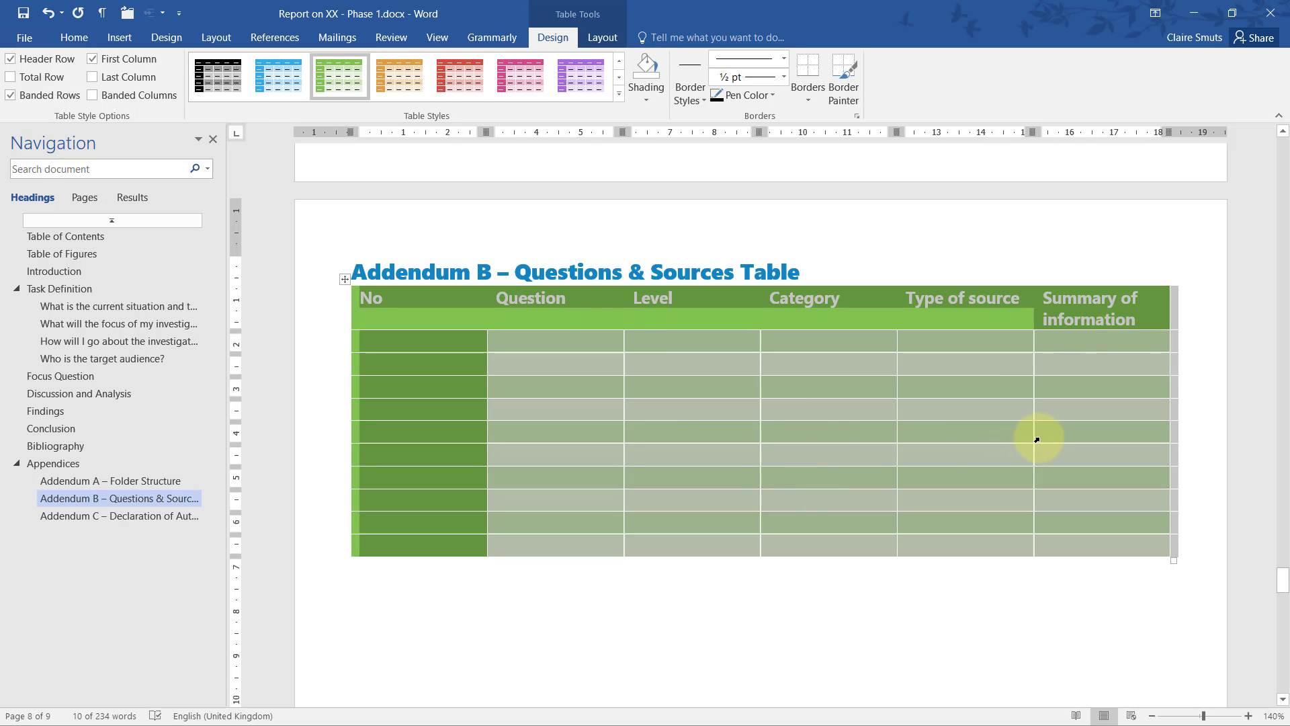
key("ctrl+s")
left_click(601, 37)
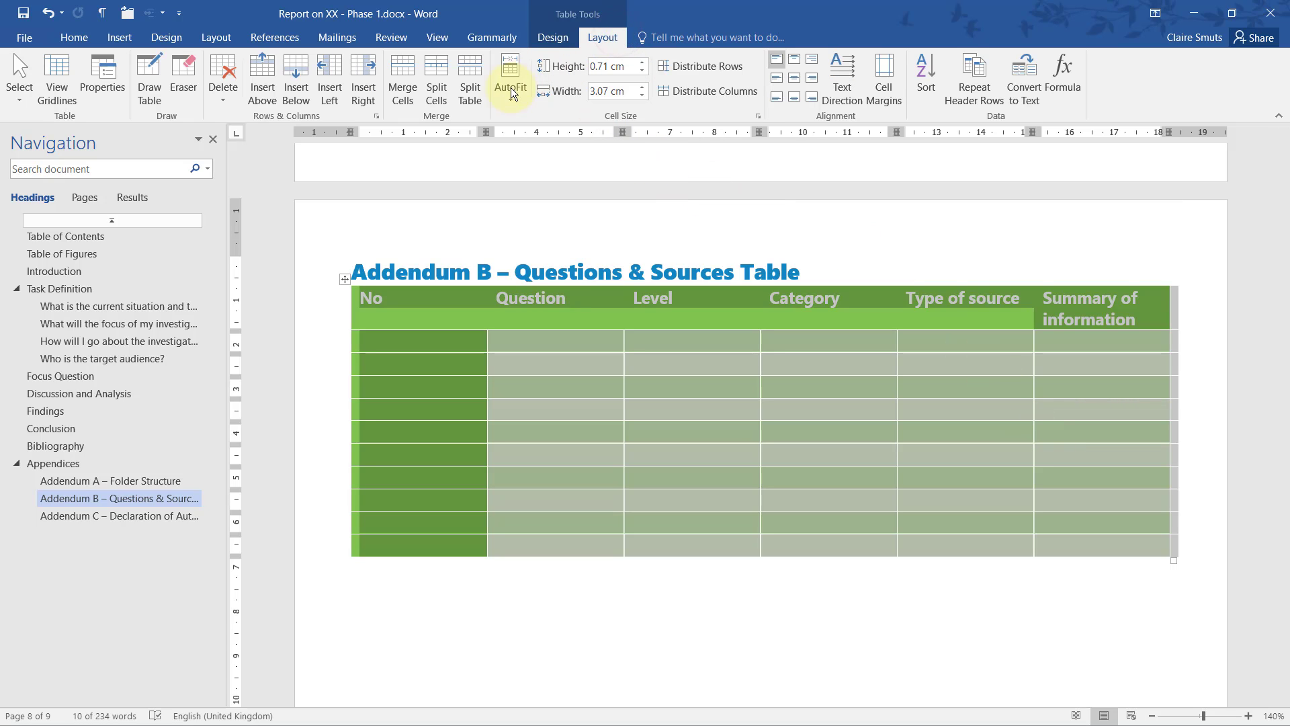
left_click(498, 98)
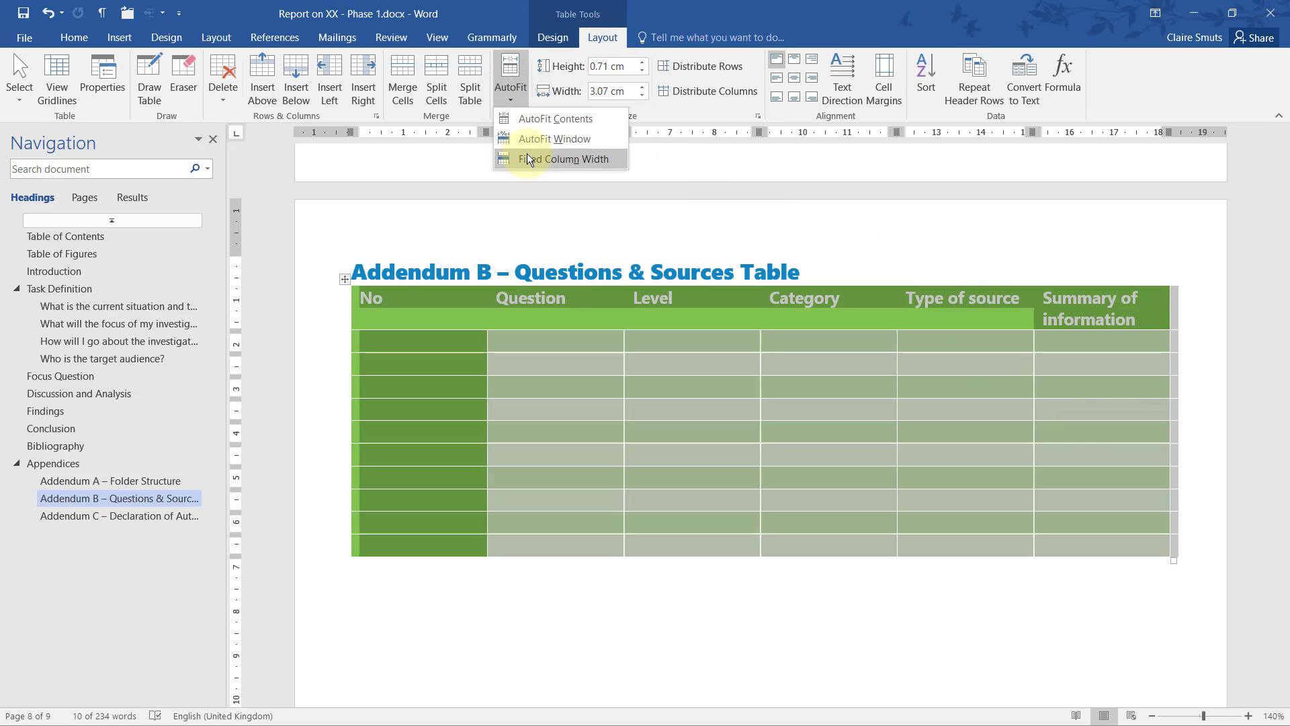
left_click(528, 158)
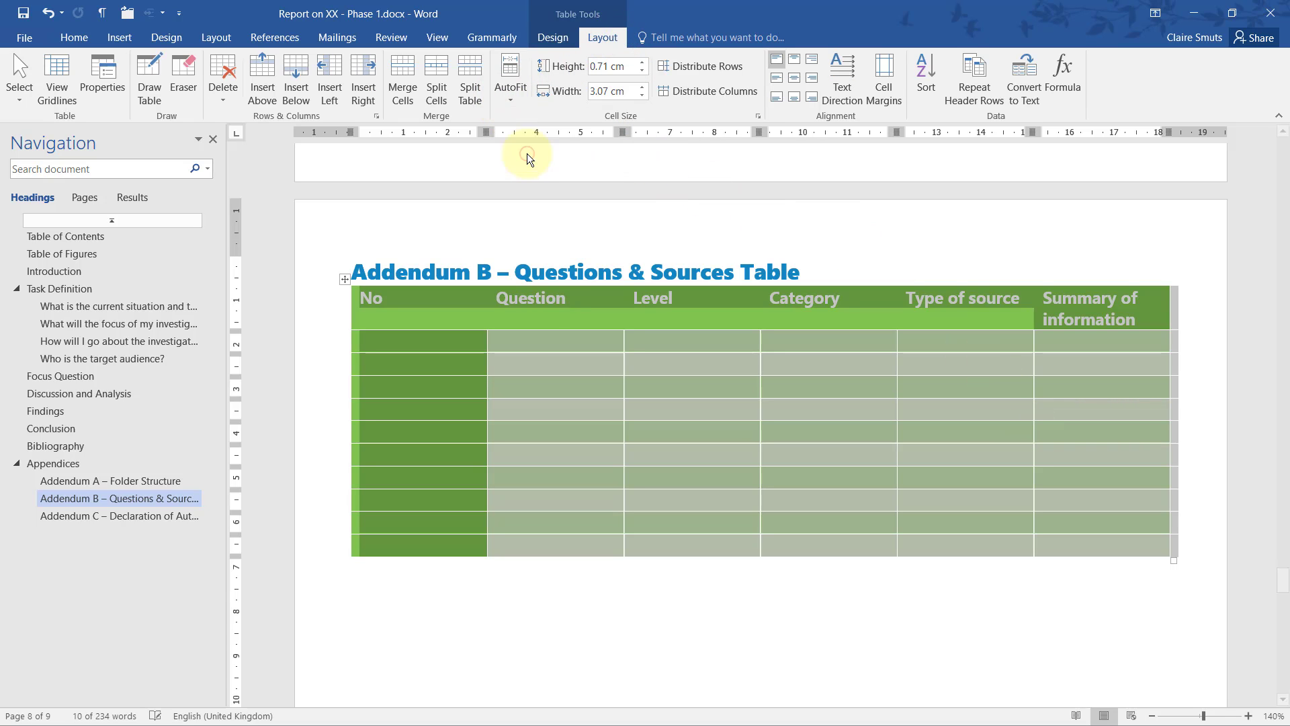
left_click(499, 347)
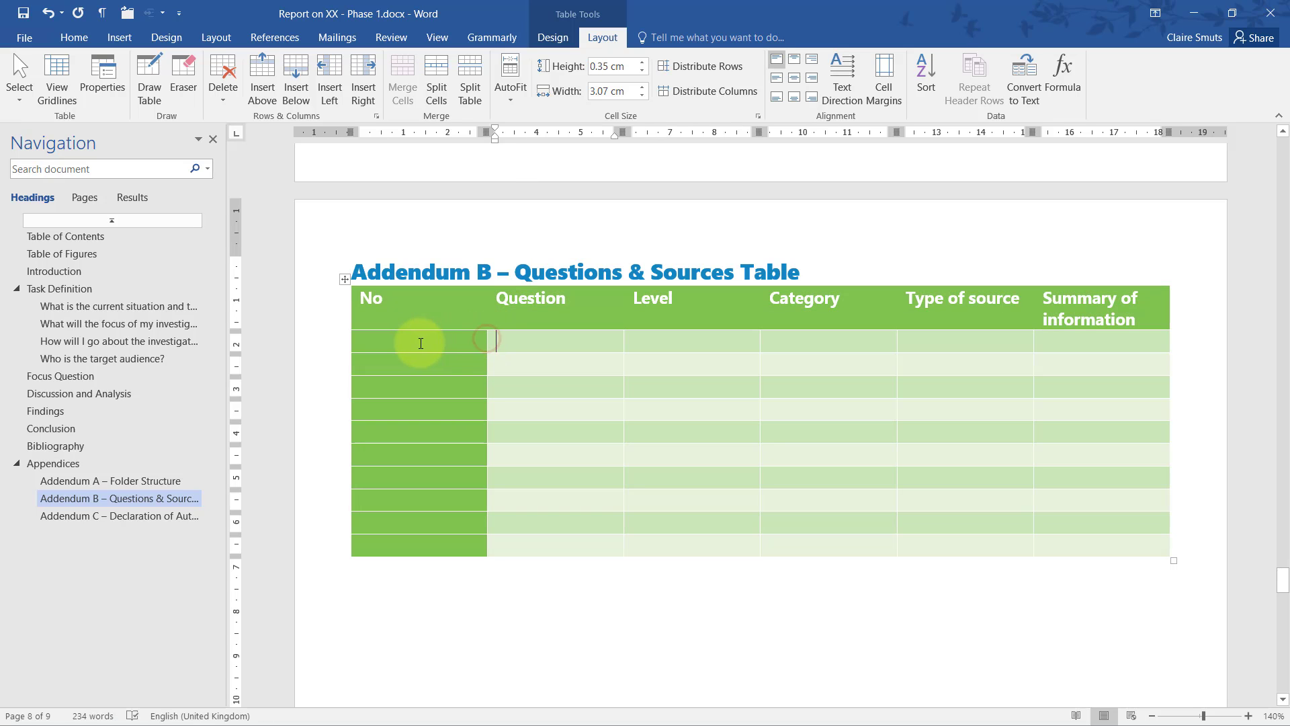
left_click_drag(487, 341, 390, 347)
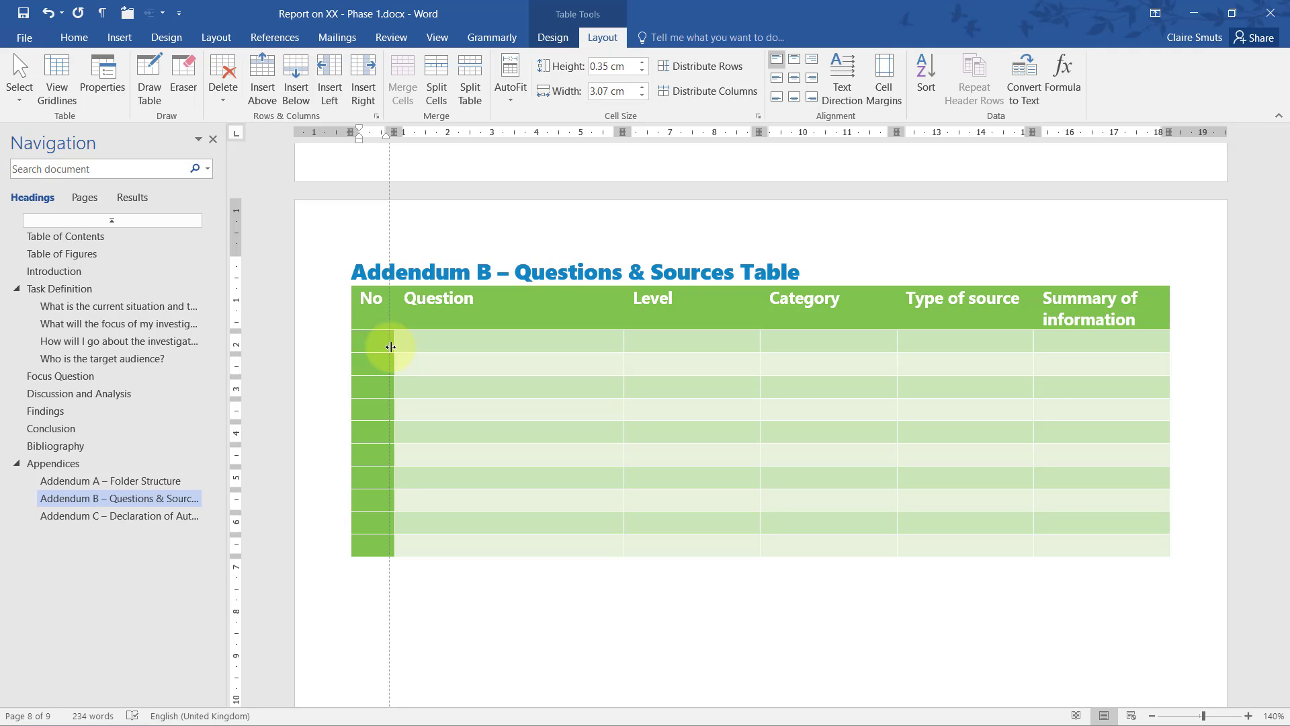
- Number the table's body rows from 1 to 10 in the No column
left_click(383, 346)
type("1")
key("Down")
type("2")
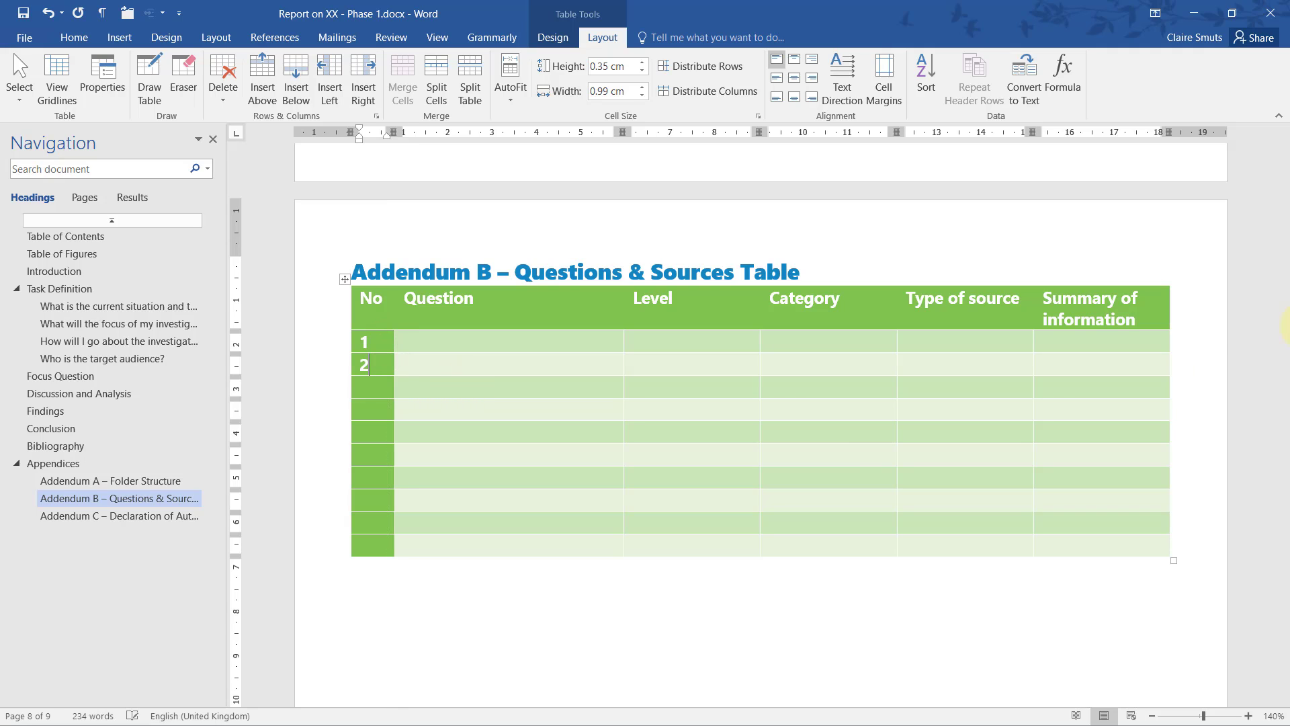
key("Down")
type("3")
key("Down")
key("4")
key("Down")
key("5")
key("Down")
key("6")
key("Down")
type("7")
key("Down")
type("8")
key("Down")
type("9")
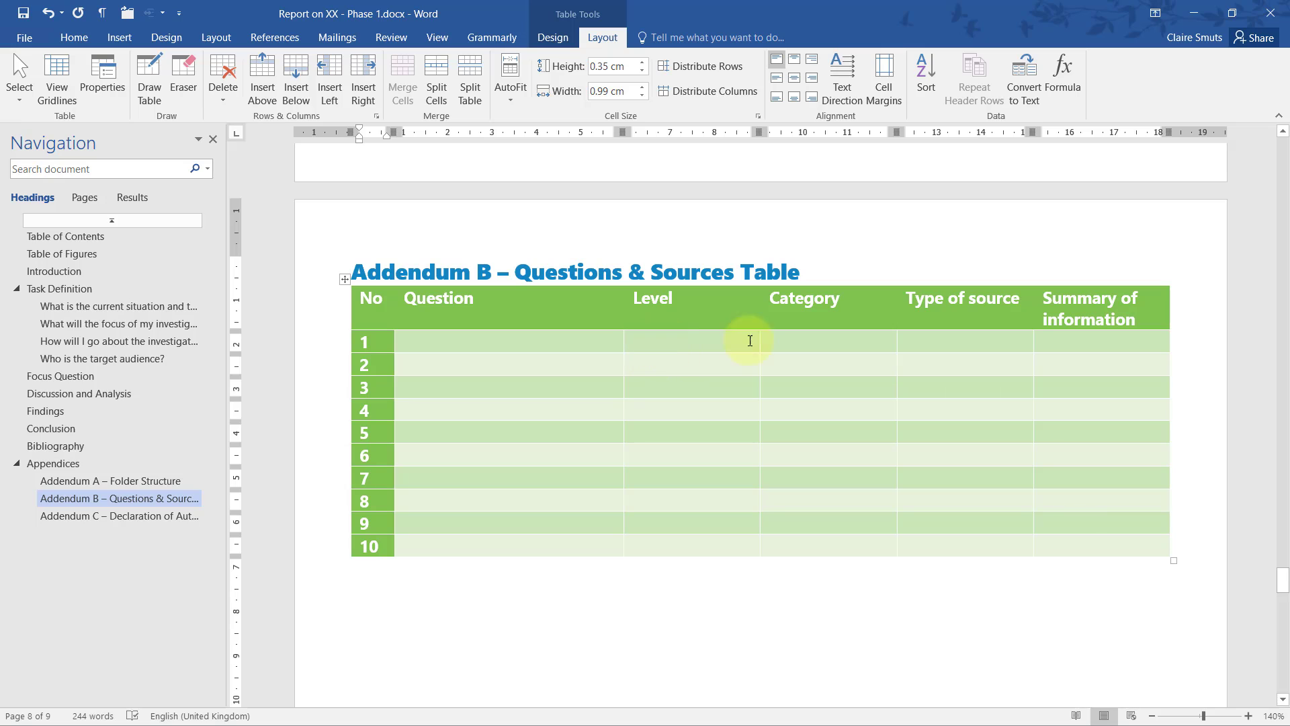
- Narrow the Level, Category and Type of source columns to fit their headings, and extend the latter heading to "Type of source & number"
left_click_drag(758, 336, 685, 336)
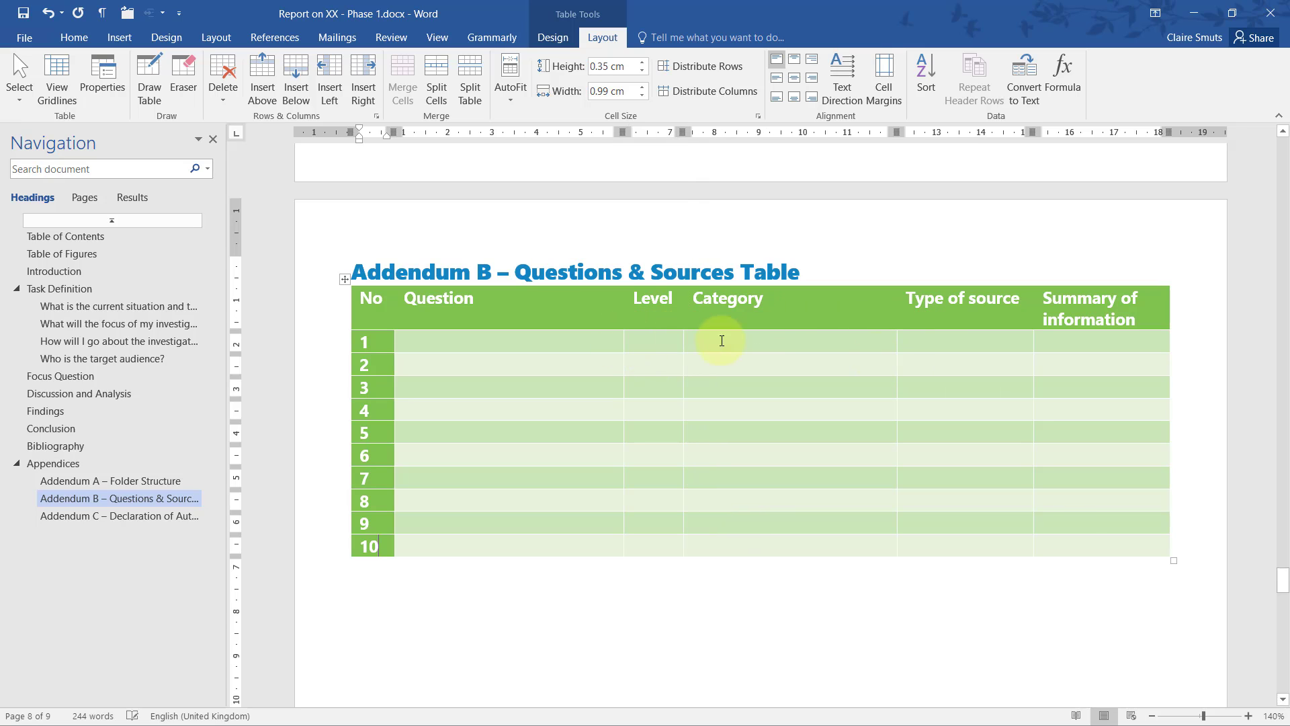
left_click_drag(897, 336, 777, 336)
left_click_drag(1030, 330, 904, 340)
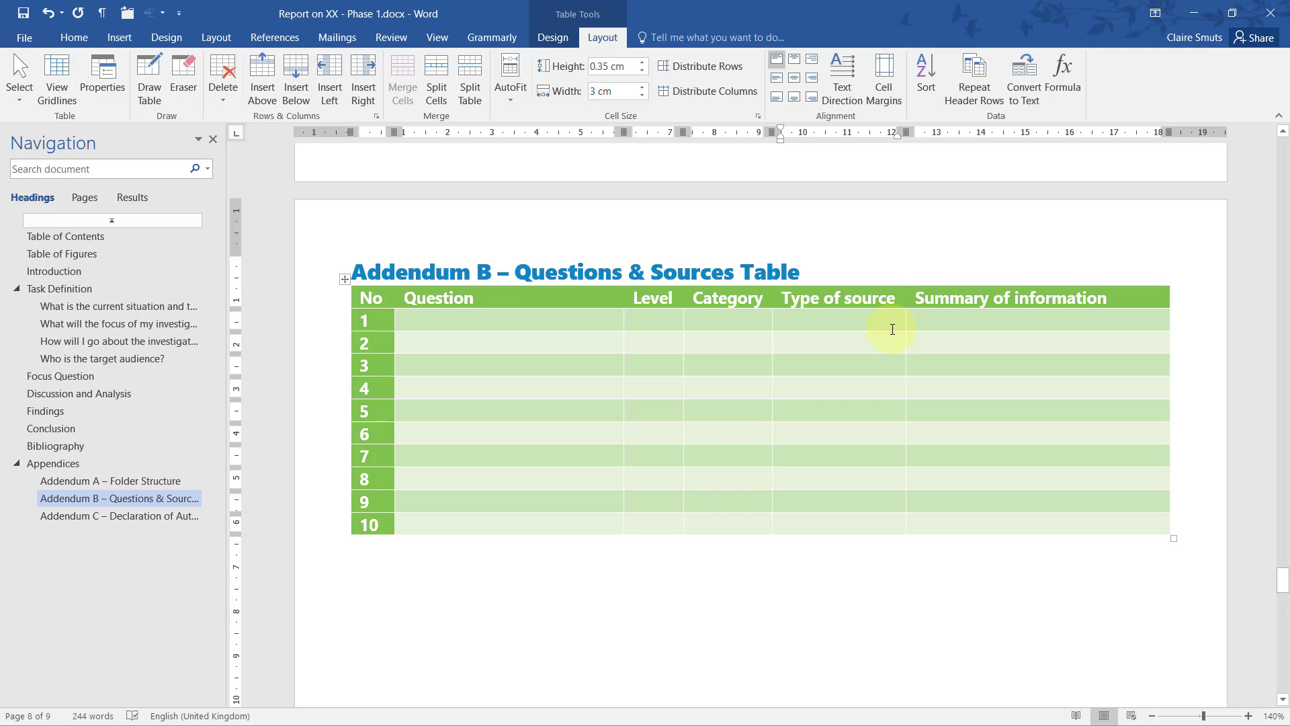
type("& ")
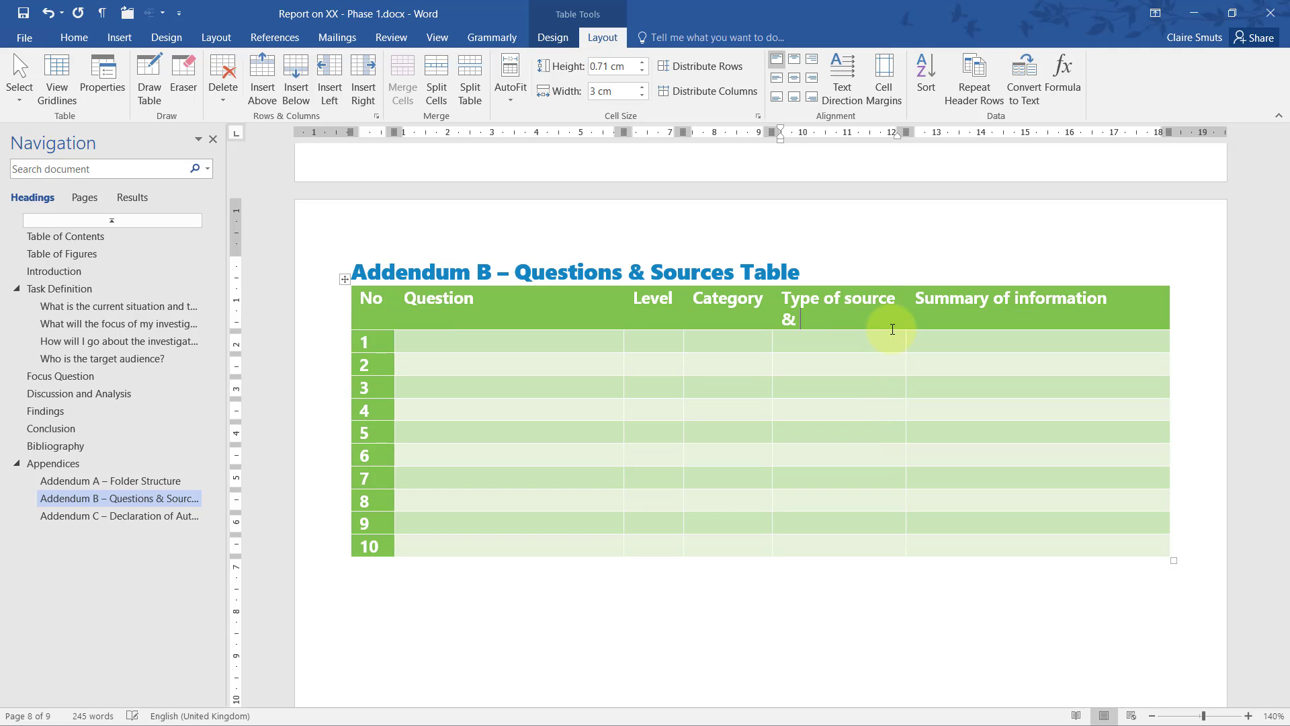
type("number")
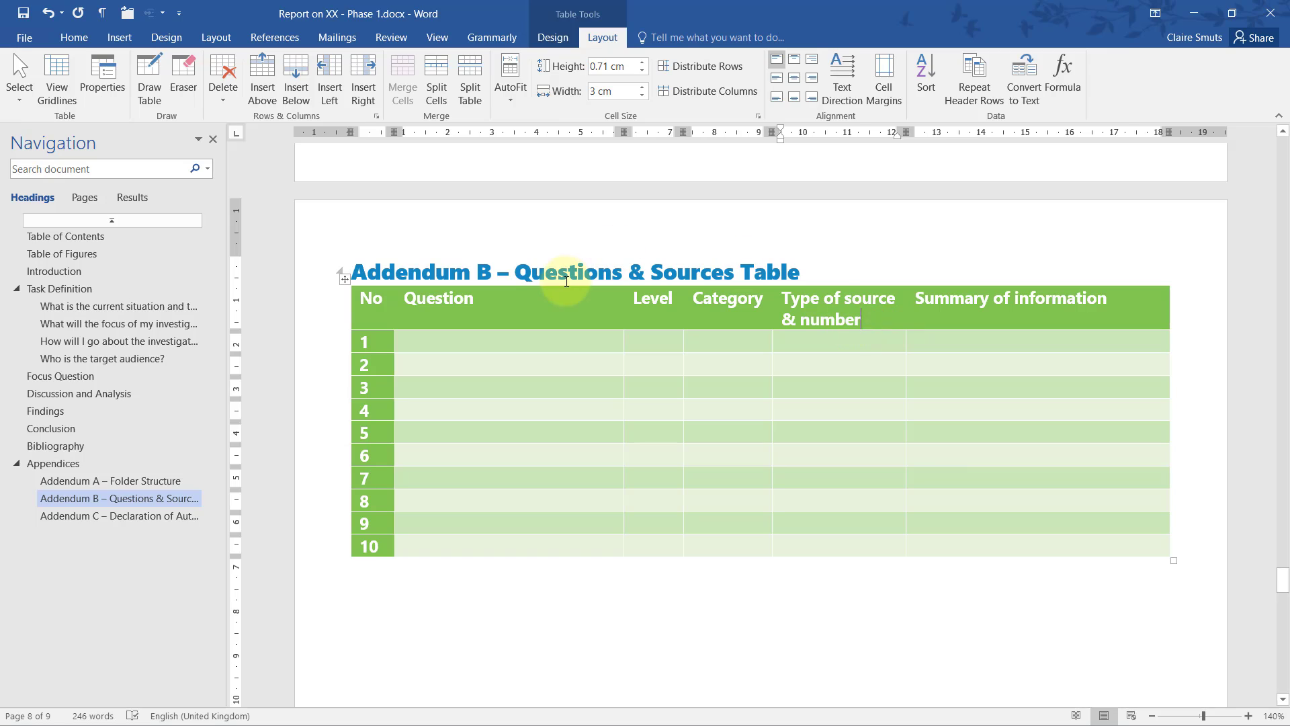
- Add the subheading "Research questions" in Heading 3 style between the Addendum B heading and the table
left_click(831, 274)
key("Return")
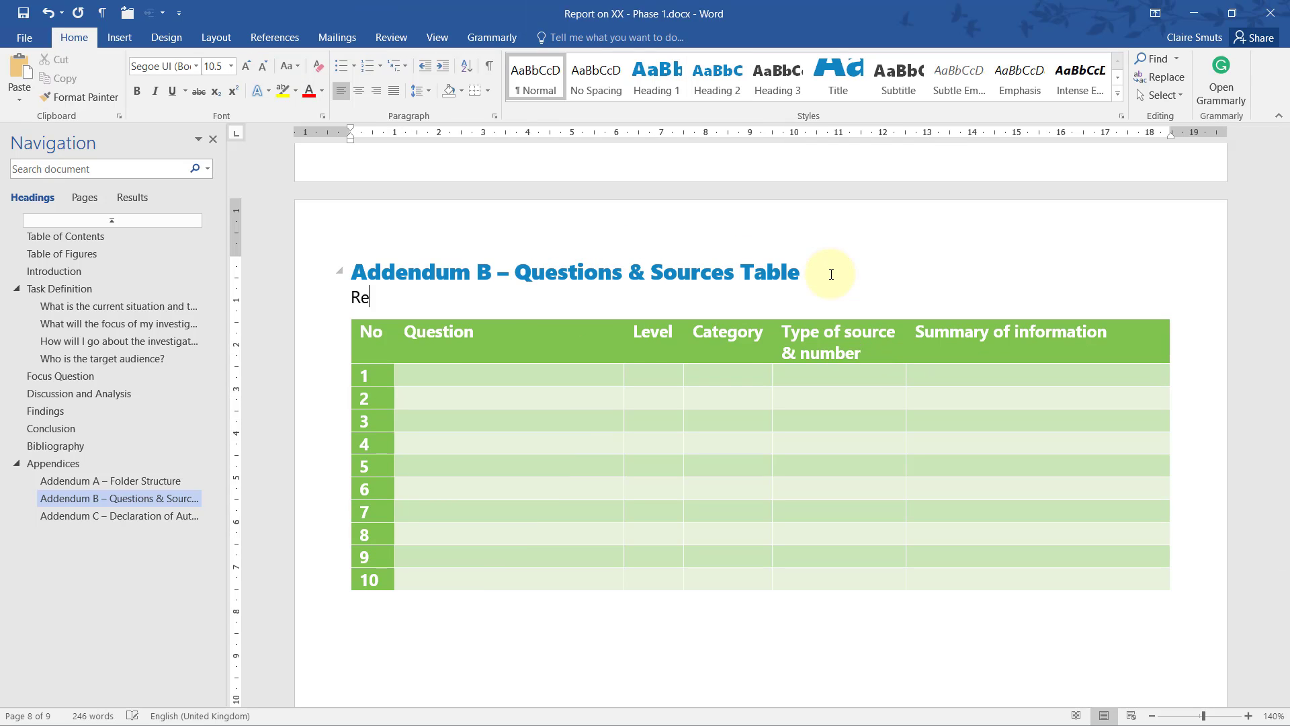
type("Research questions")
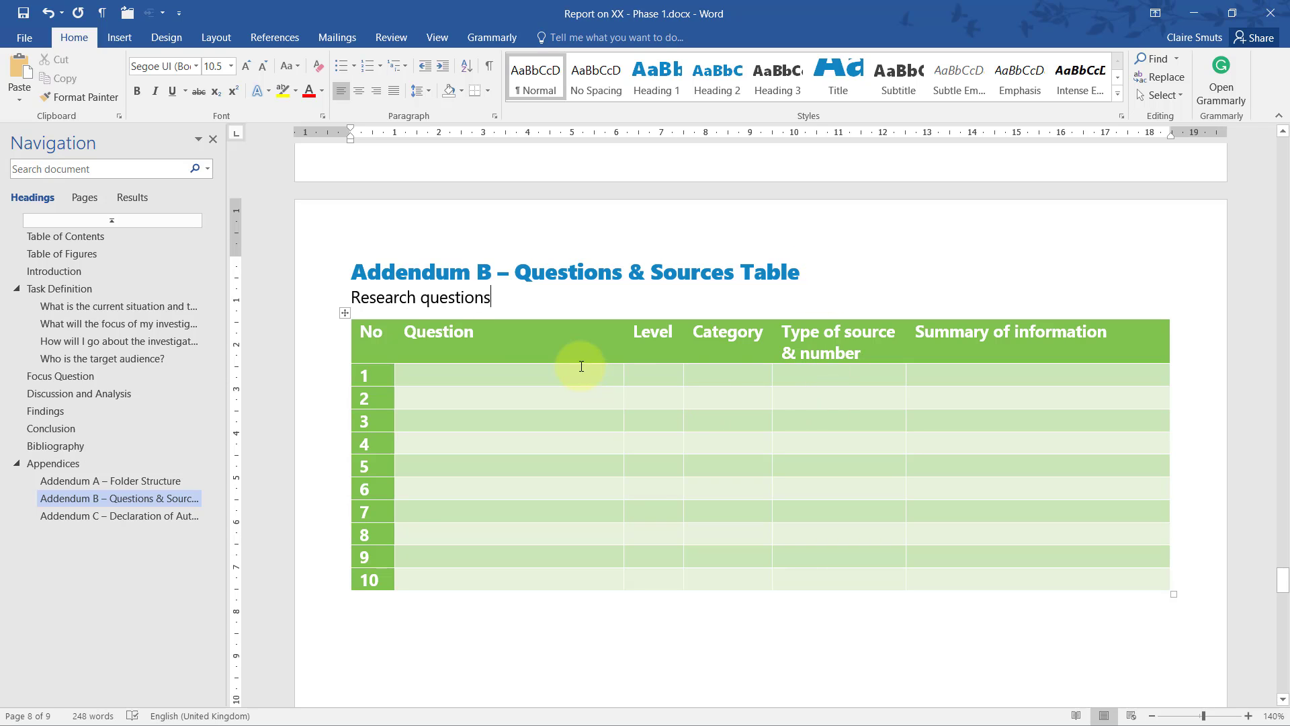
left_click(763, 78)
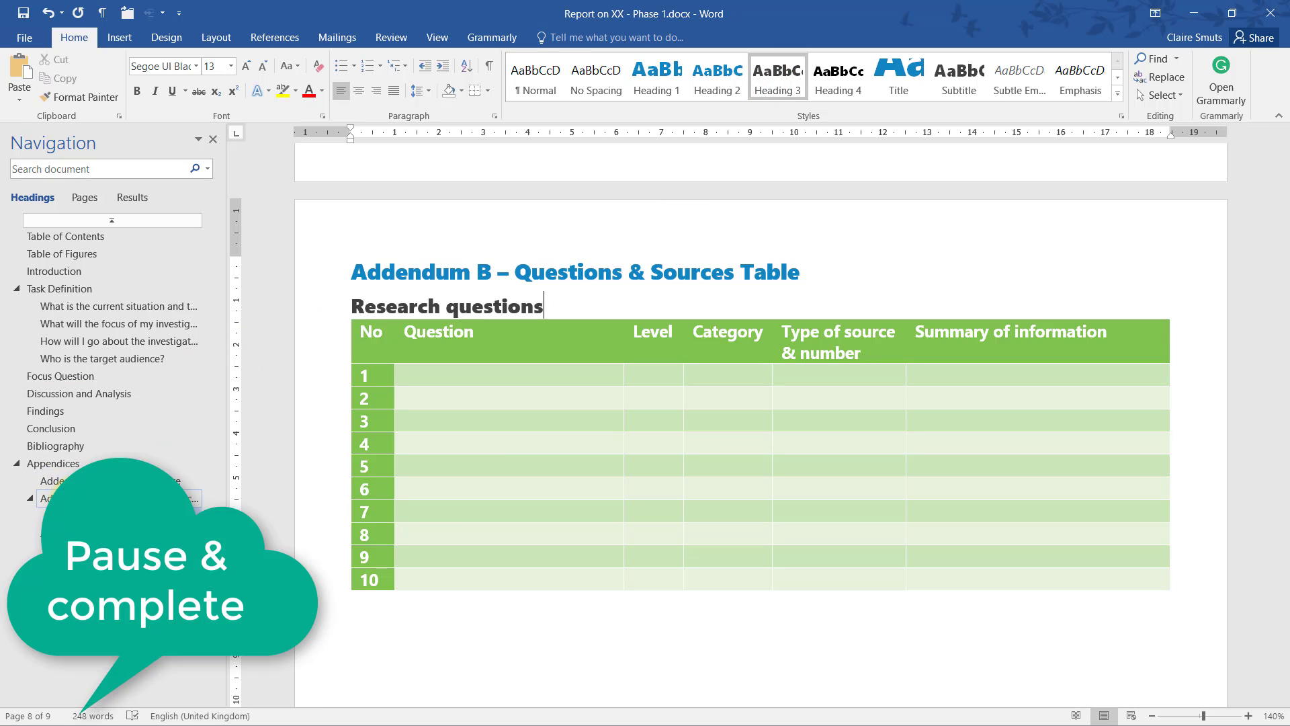
- Enter the lines "Source 1", "Source 2" and "Source 3" as separate paragraphs below the table
scroll(612, 306, "down", 3)
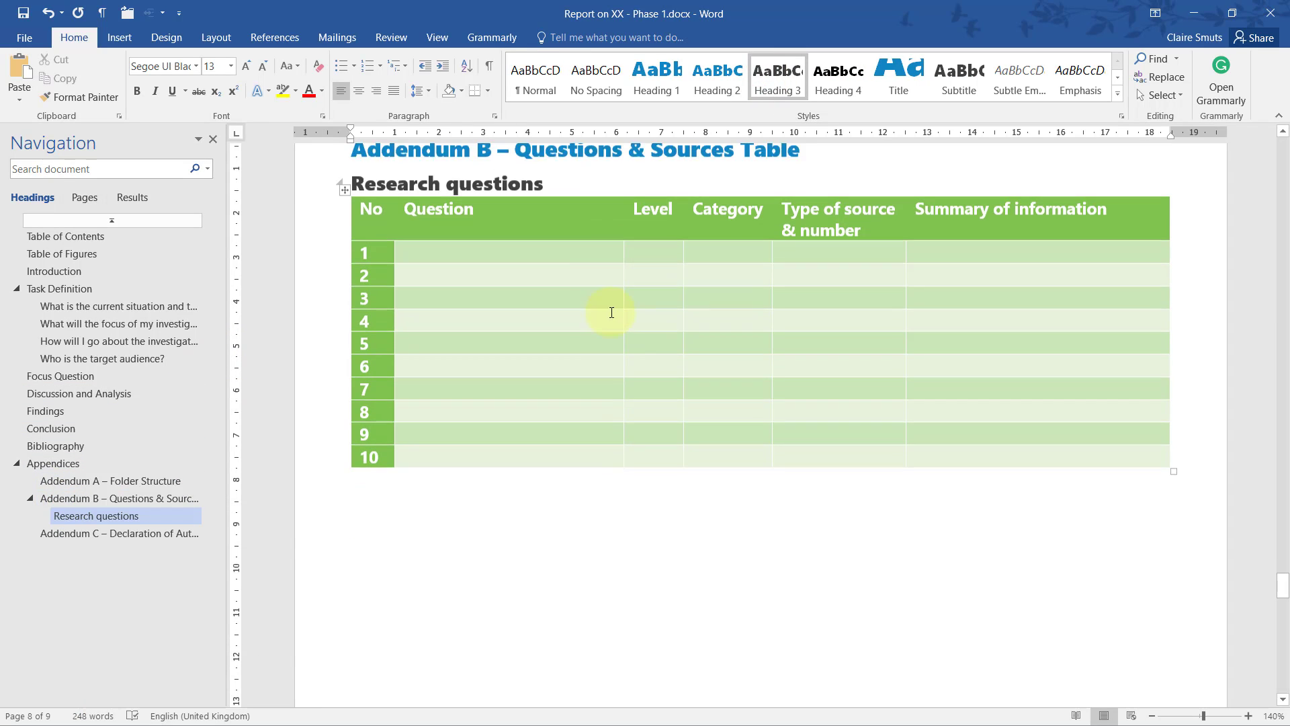
left_click(538, 535)
left_click(363, 477)
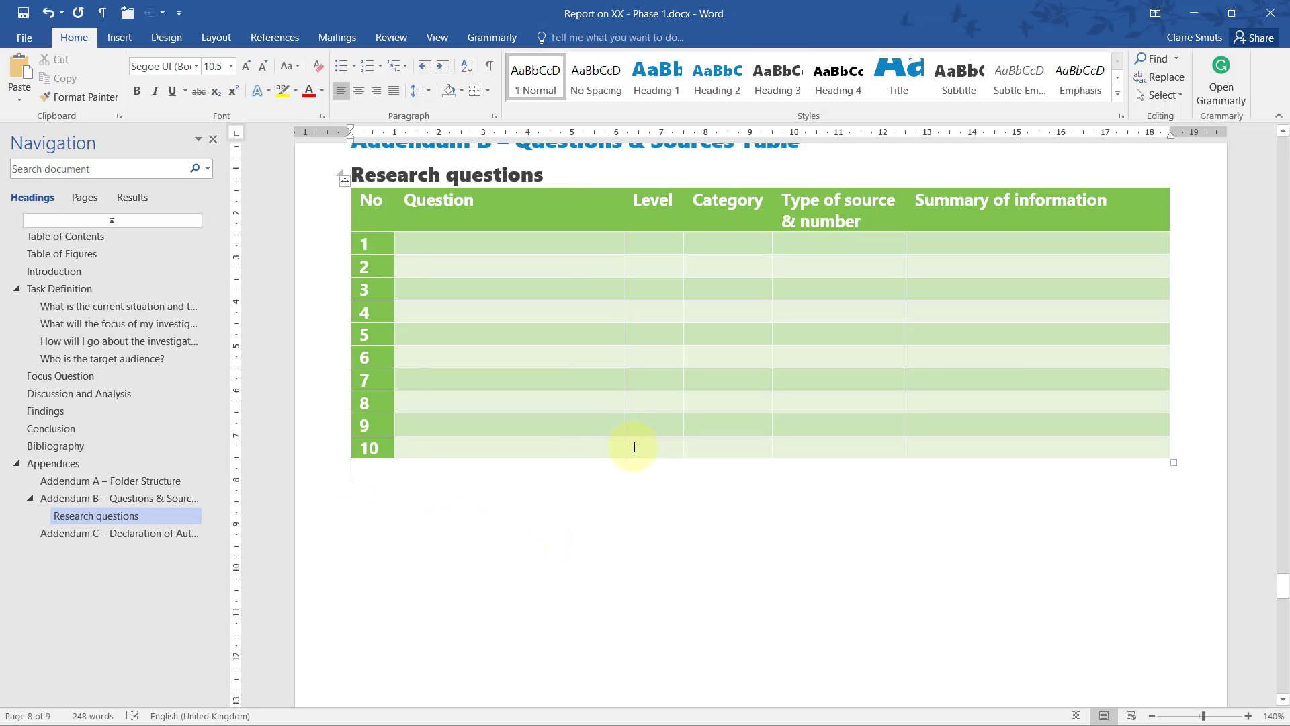
type("Sourc")
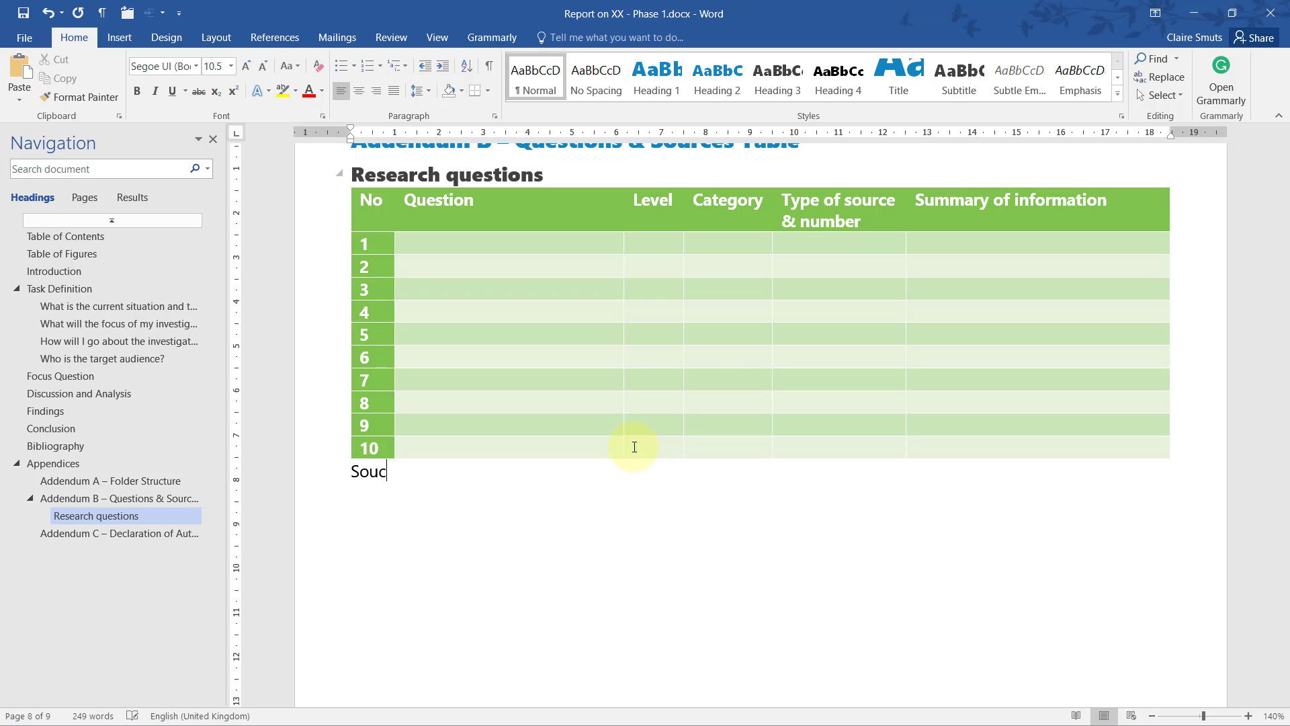
key("BackSpace")
type("rce")
type("our")
type("ce2")
key("BackSpace")
type("Sour")
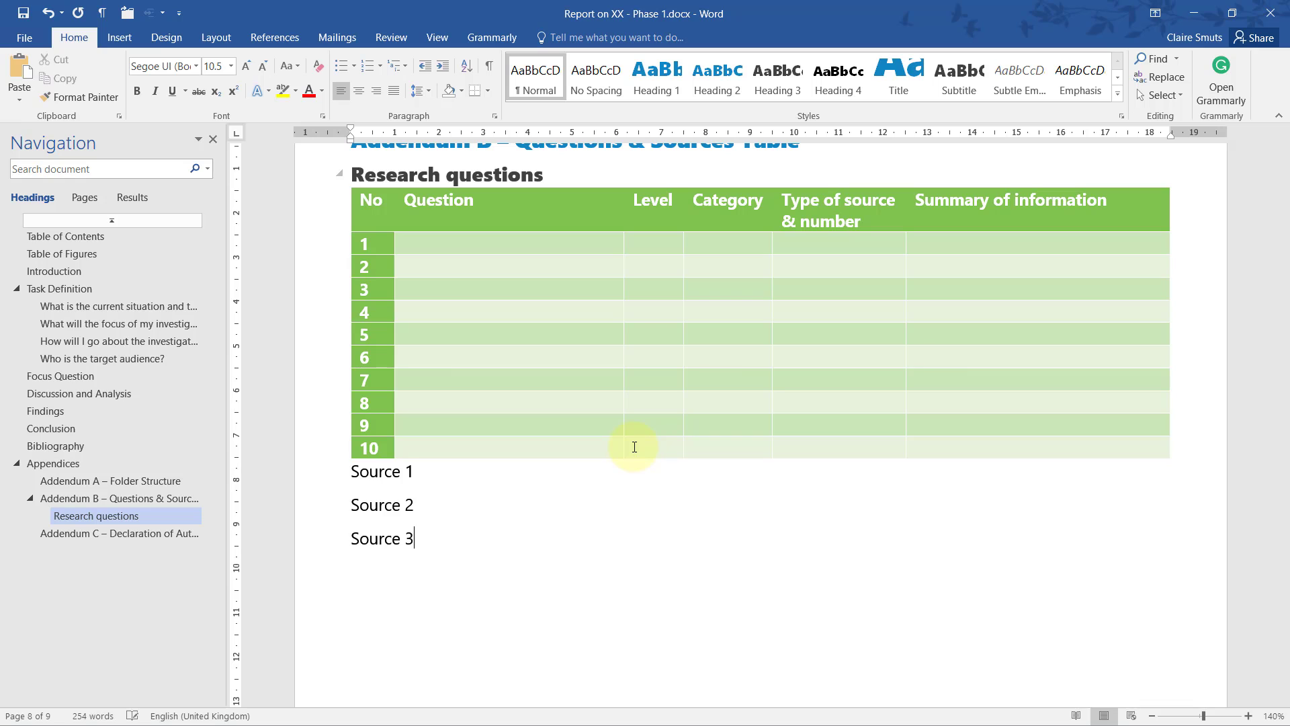
- Apply the Heading 3 style to the Source 1, Source 2 and Source 3 lines
scroll(573, 507, "up", 2)
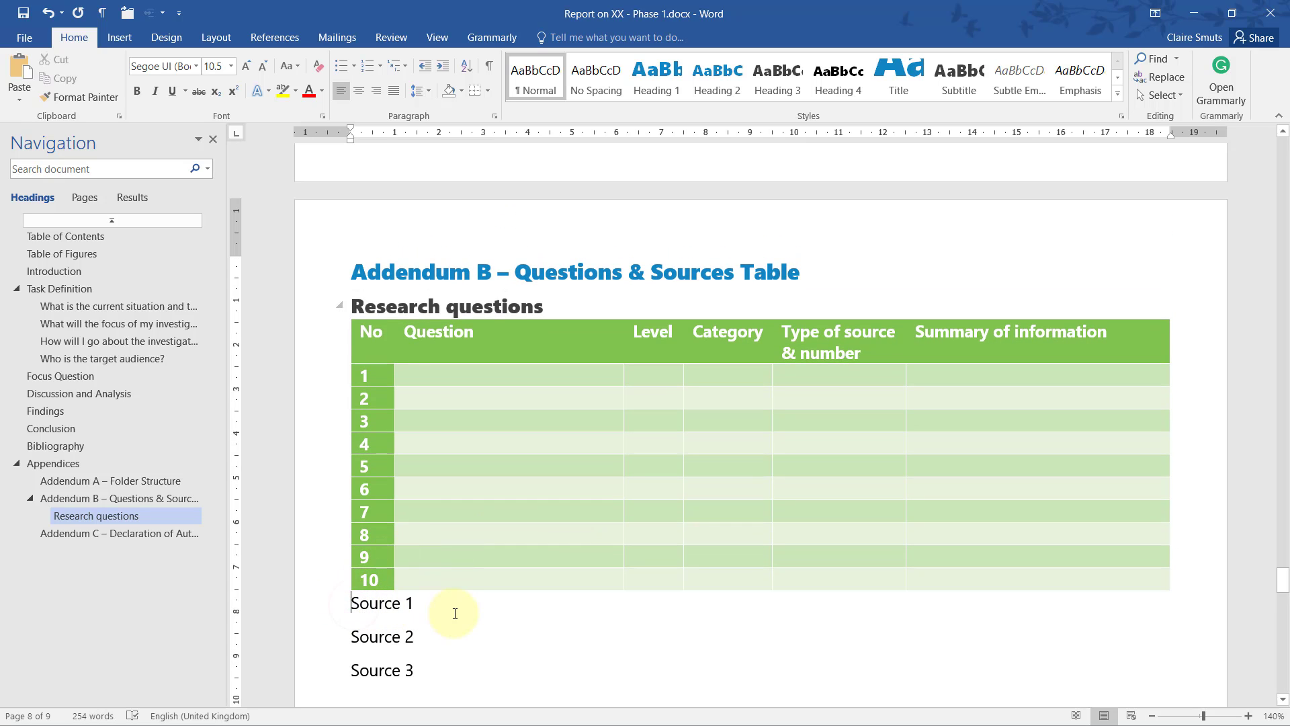
left_click_drag(294, 602, 296, 671)
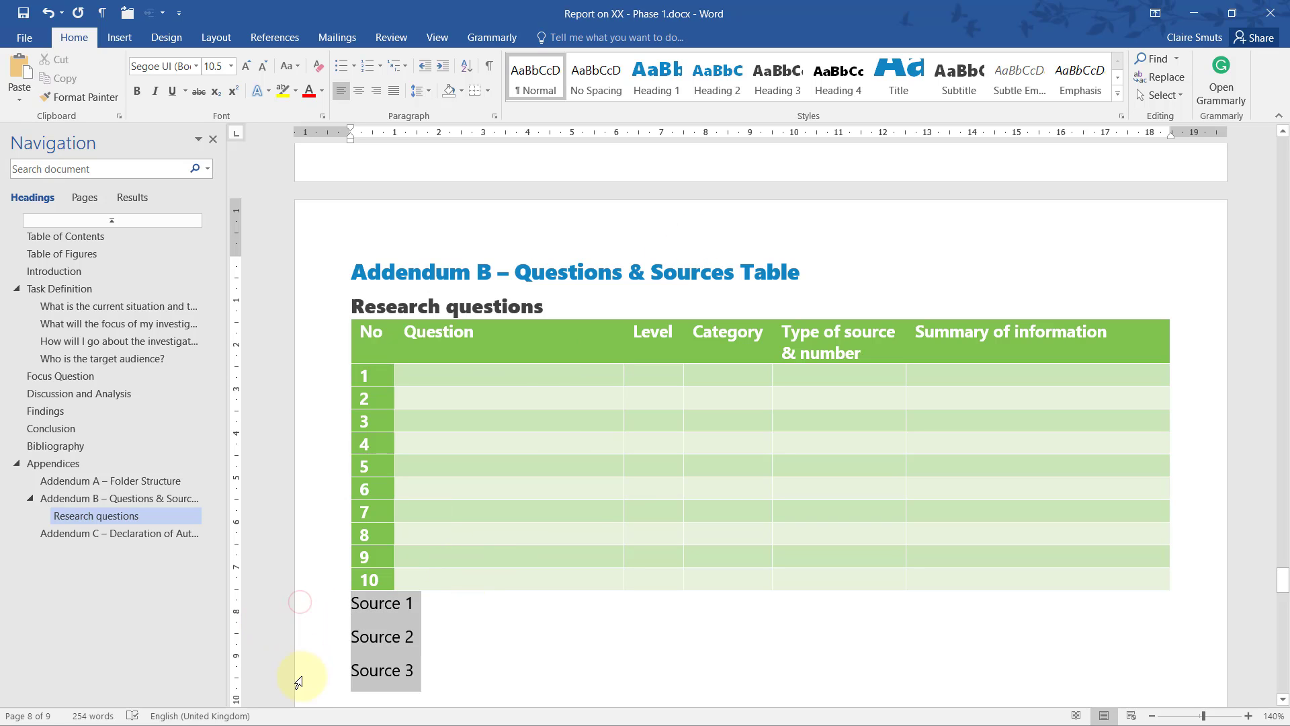
left_click(778, 75)
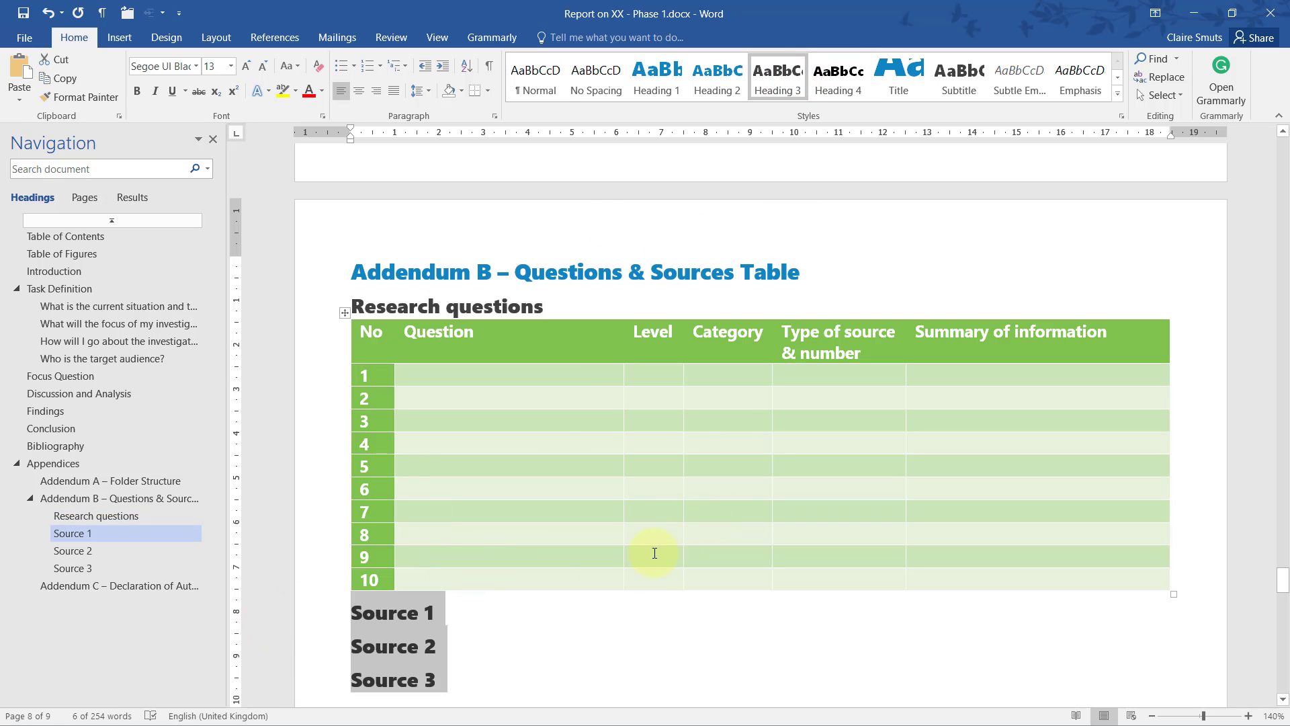
left_click(577, 608)
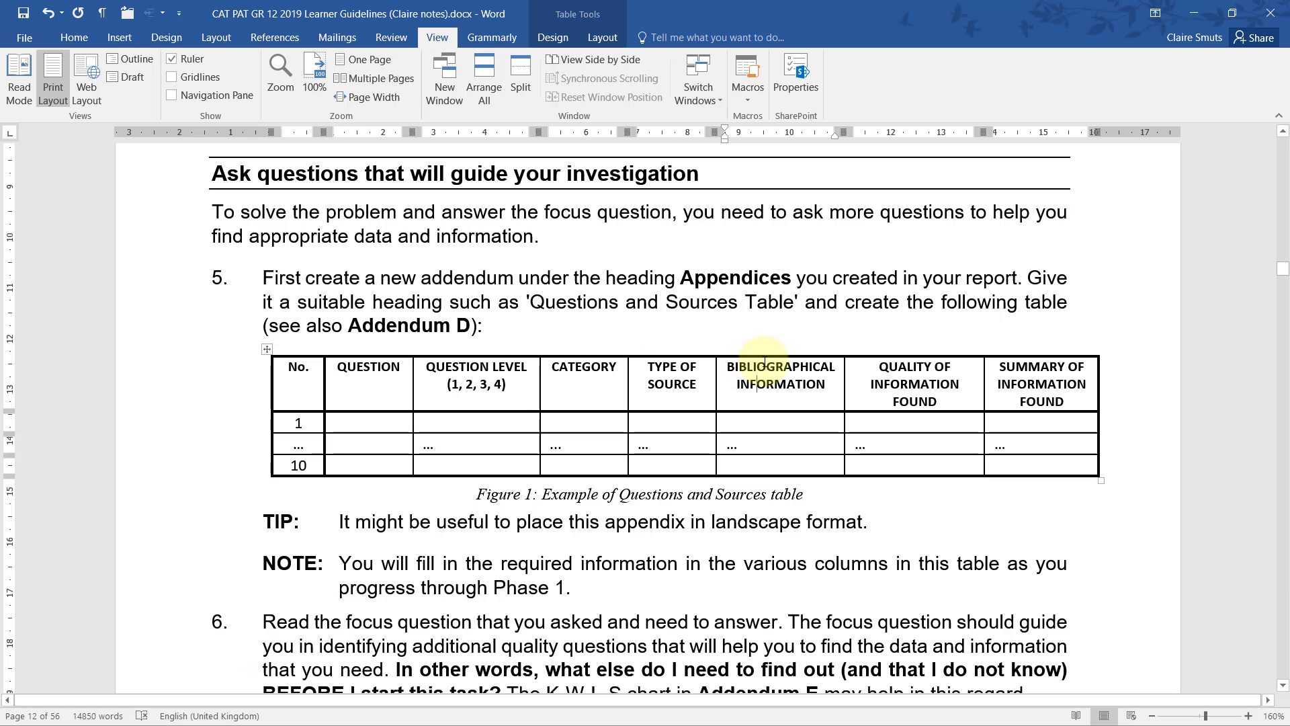
- Examine the Bibliographical Information and Quality of Information Found columns of the example table in the learner guidelines document
left_click_drag(768, 369, 894, 463)
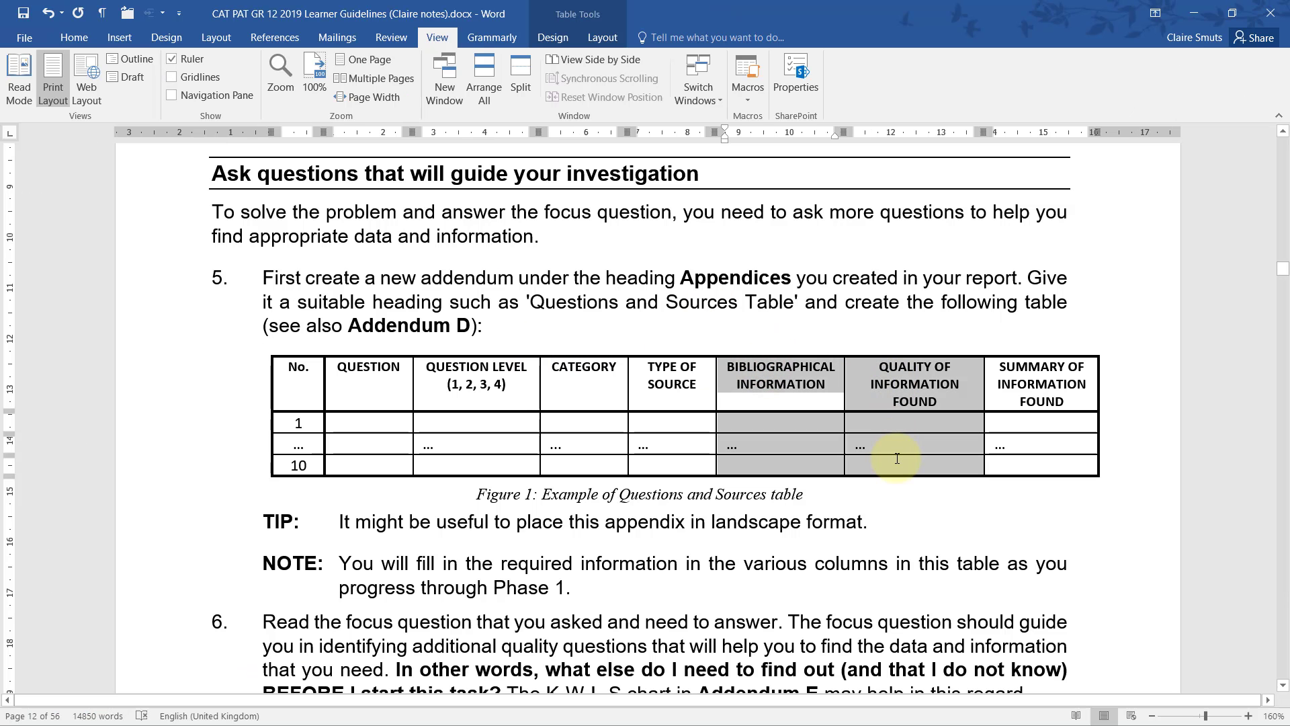
left_click(891, 469)
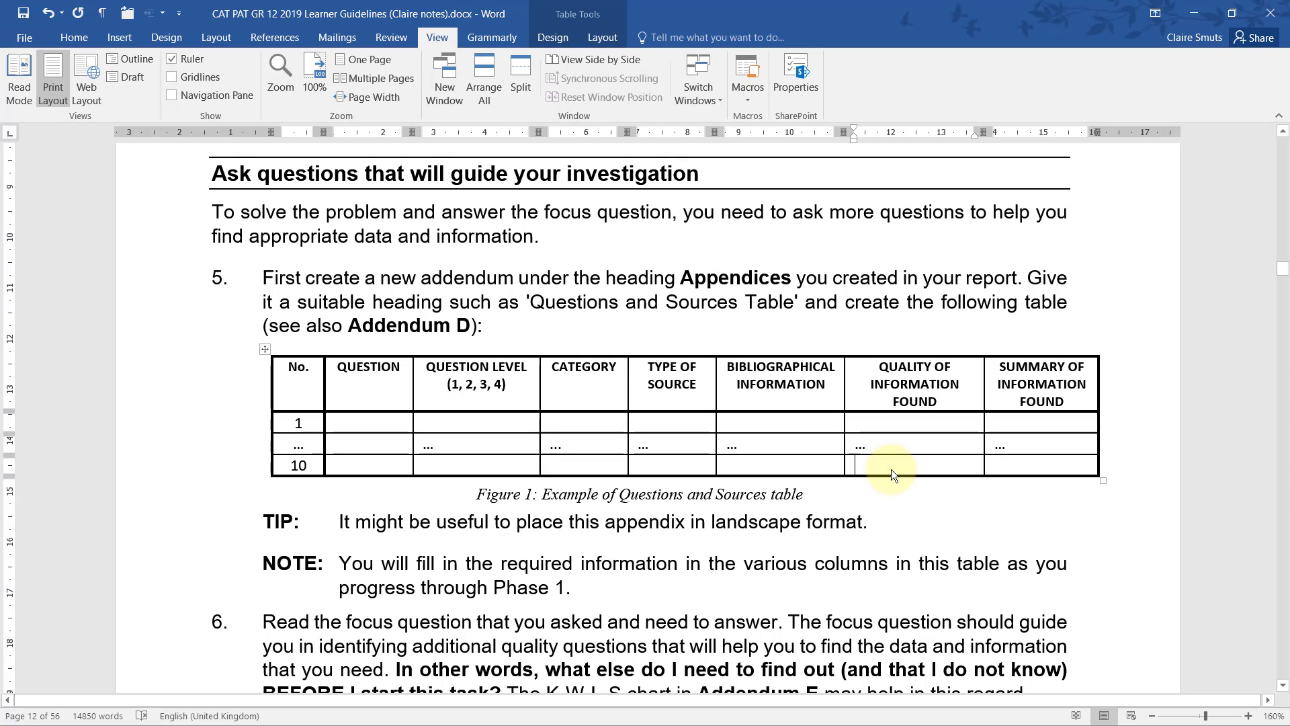
left_click(1195, 12)
- Insert a three-column, six-row table under Source 1 with the headings "Bibliographical information" and "Quality of information"
key("Return")
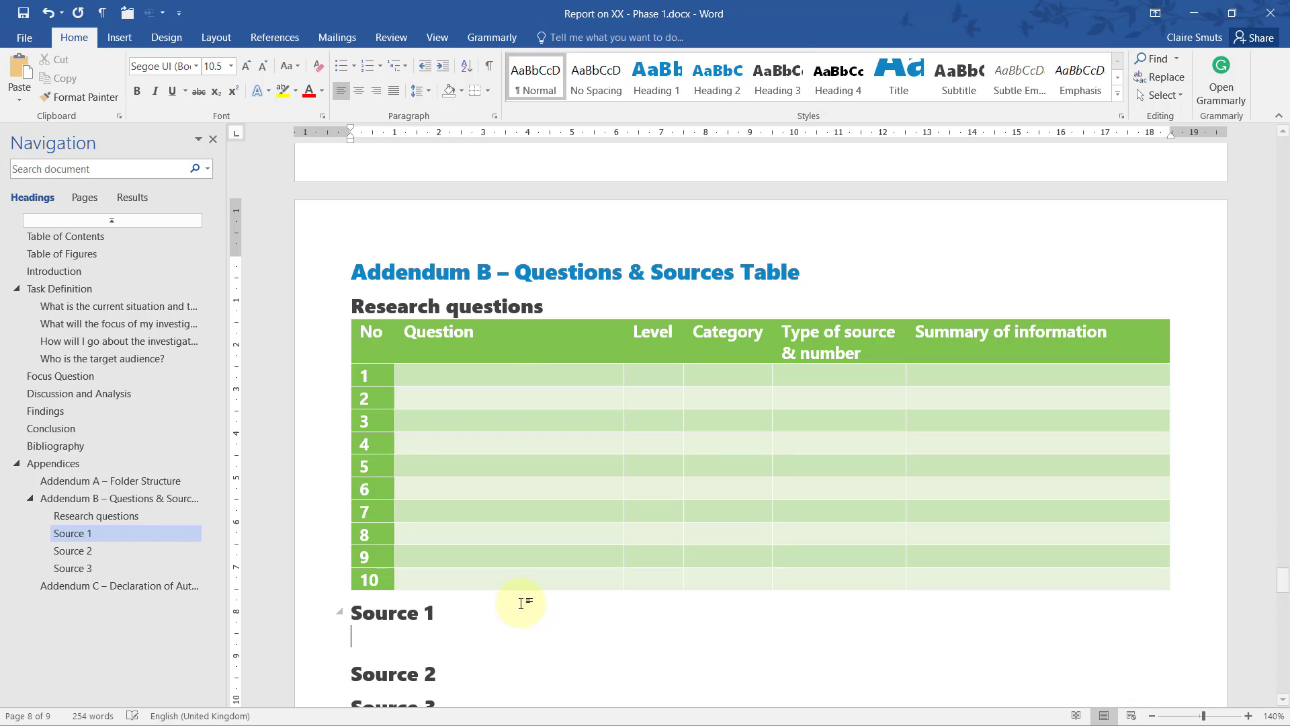
left_click(110, 39)
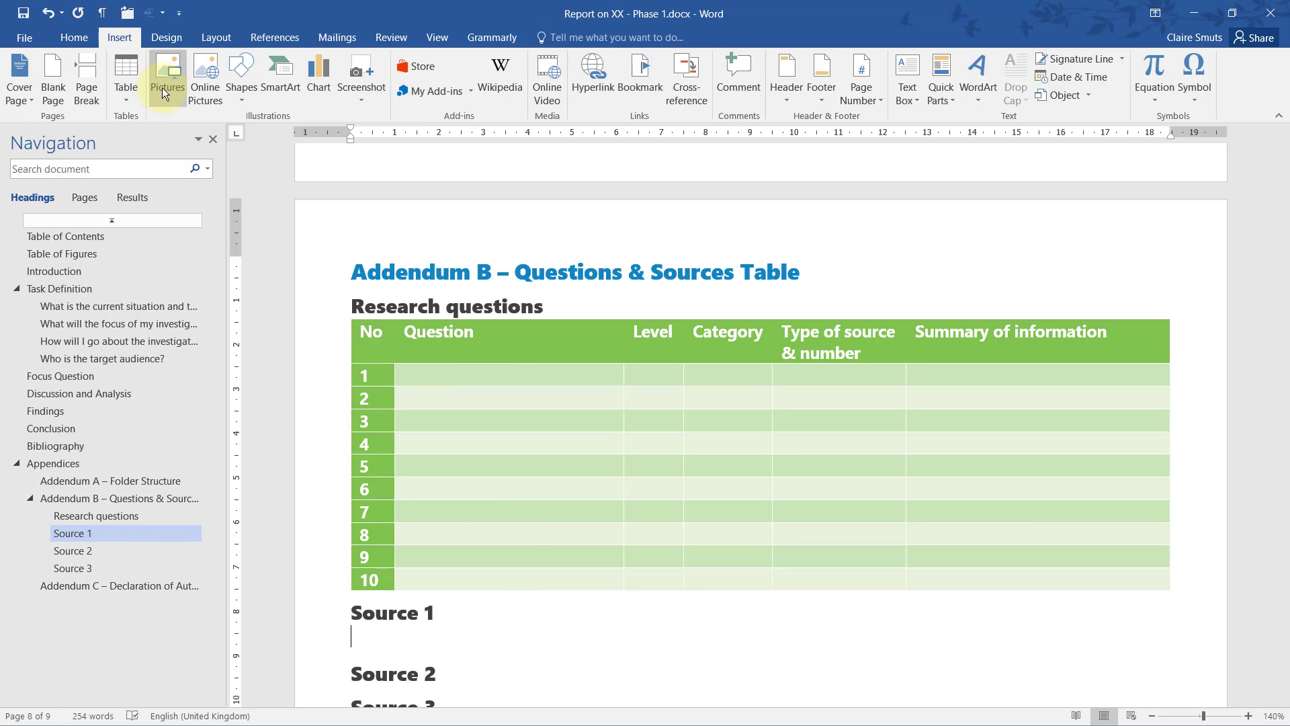
left_click(128, 89)
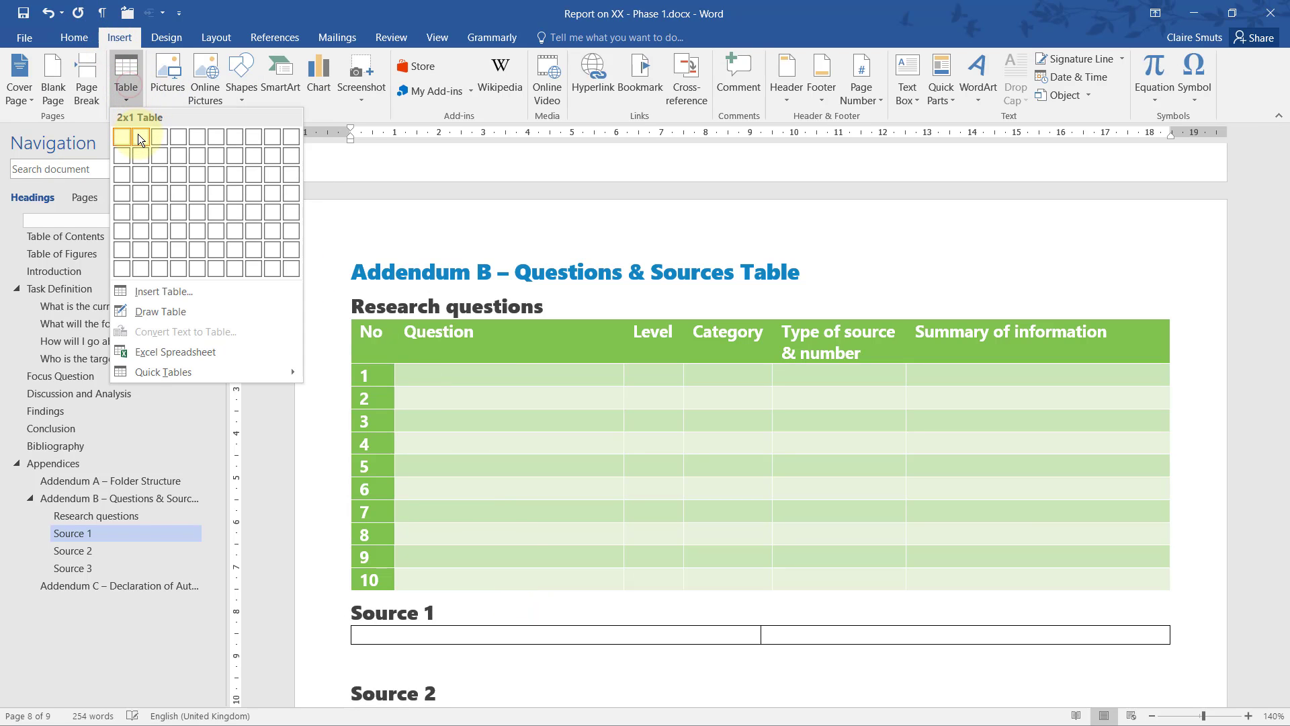
left_click(160, 232)
scroll(629, 380, "down", 5)
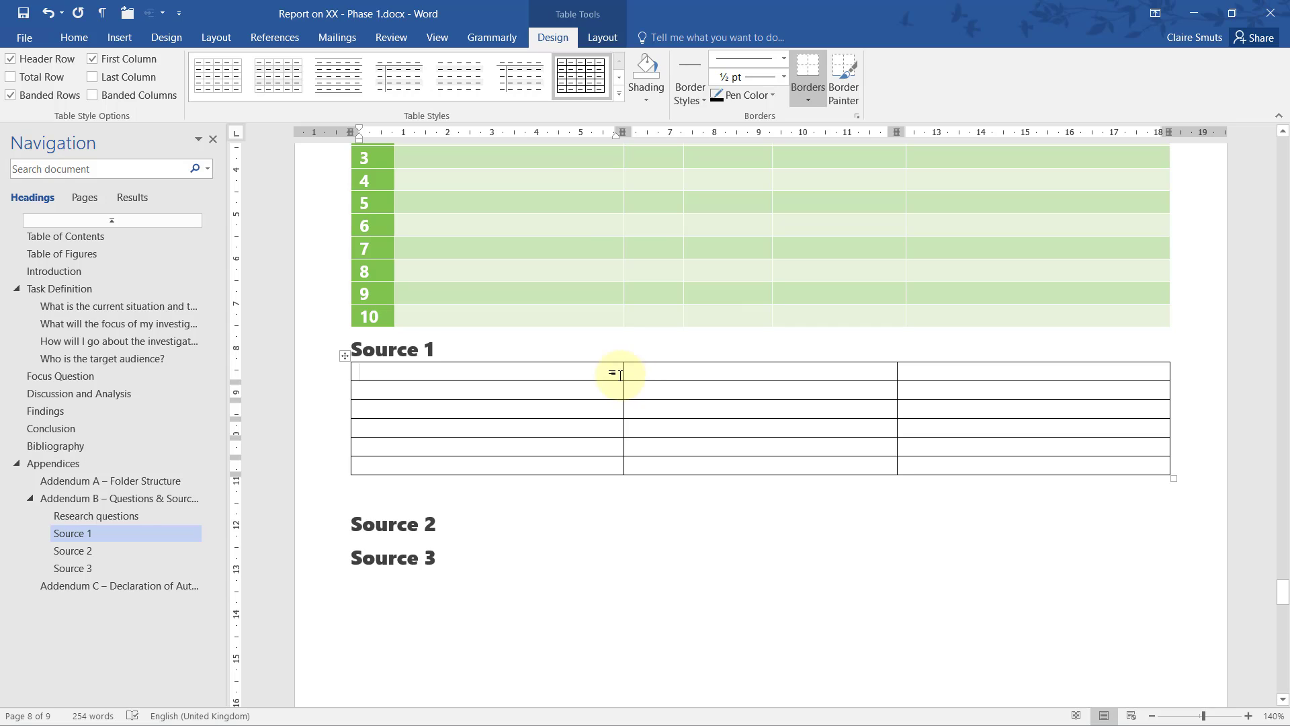
type("Bibliographical information")
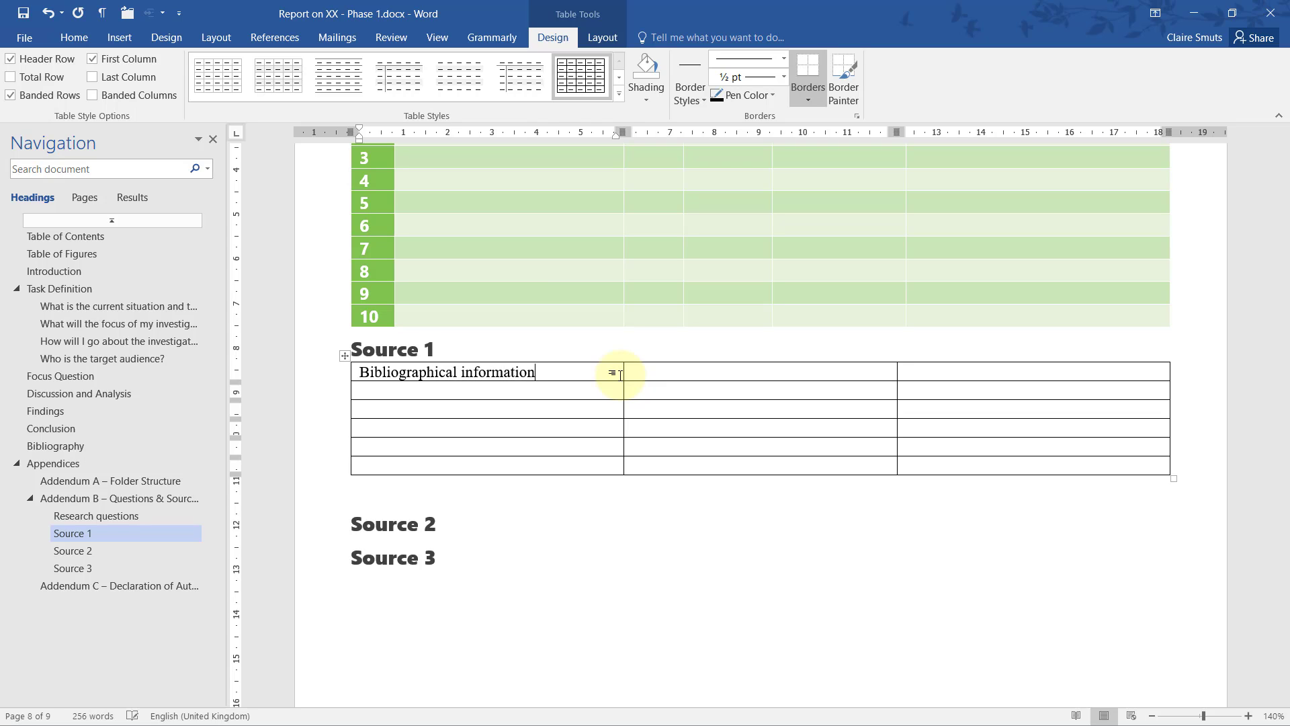
key("Tab")
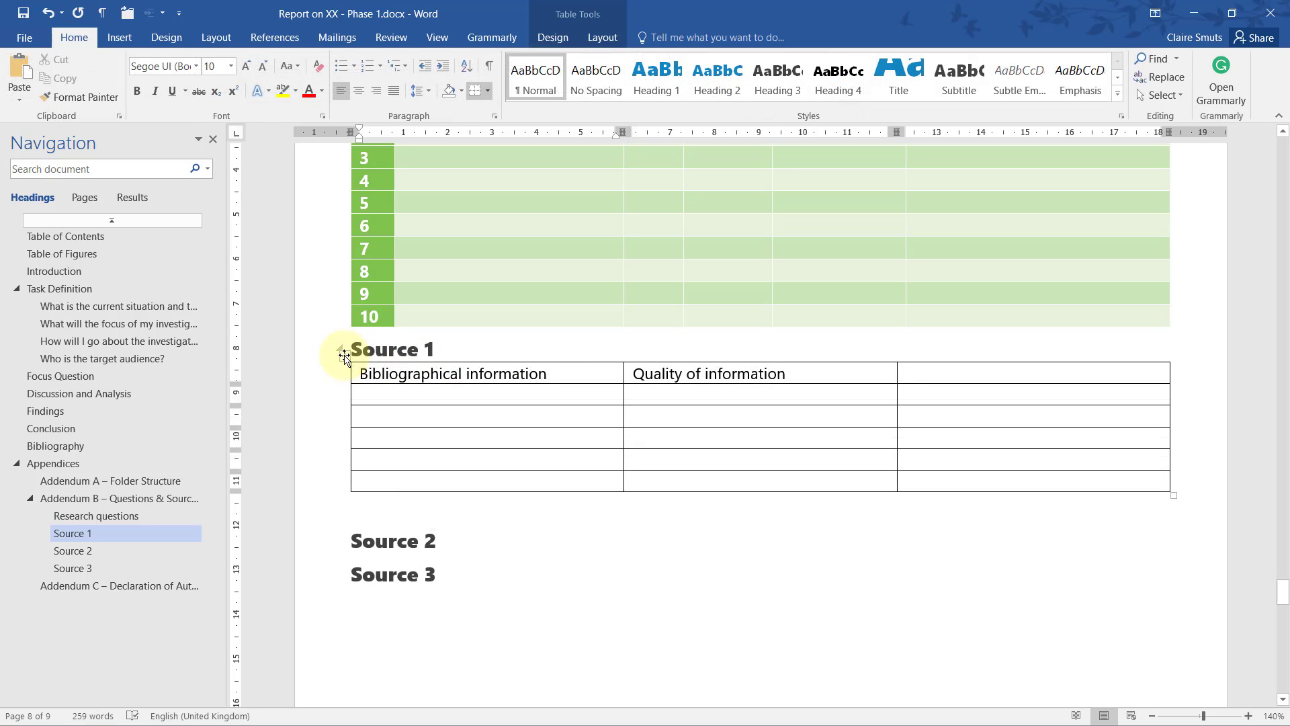
- Format the Source 1 table with the green banded grid table style that has a solid header row only
left_click(344, 355)
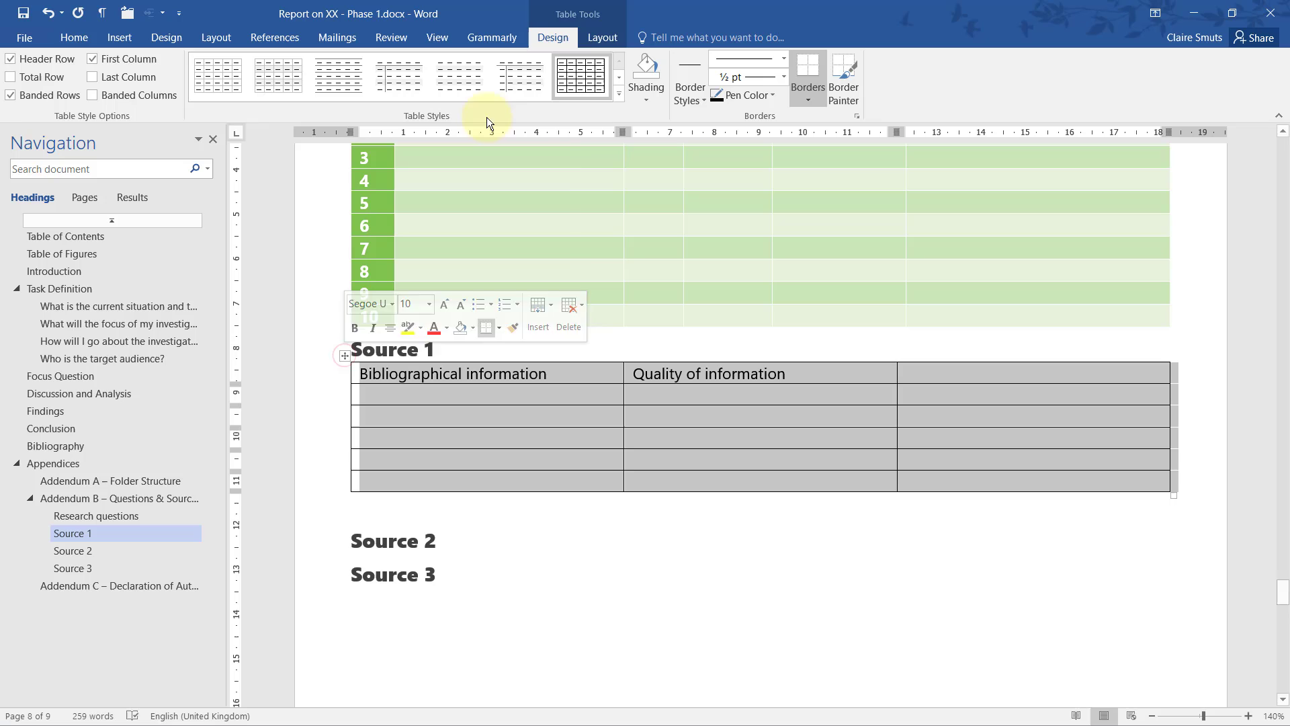
left_click(616, 93)
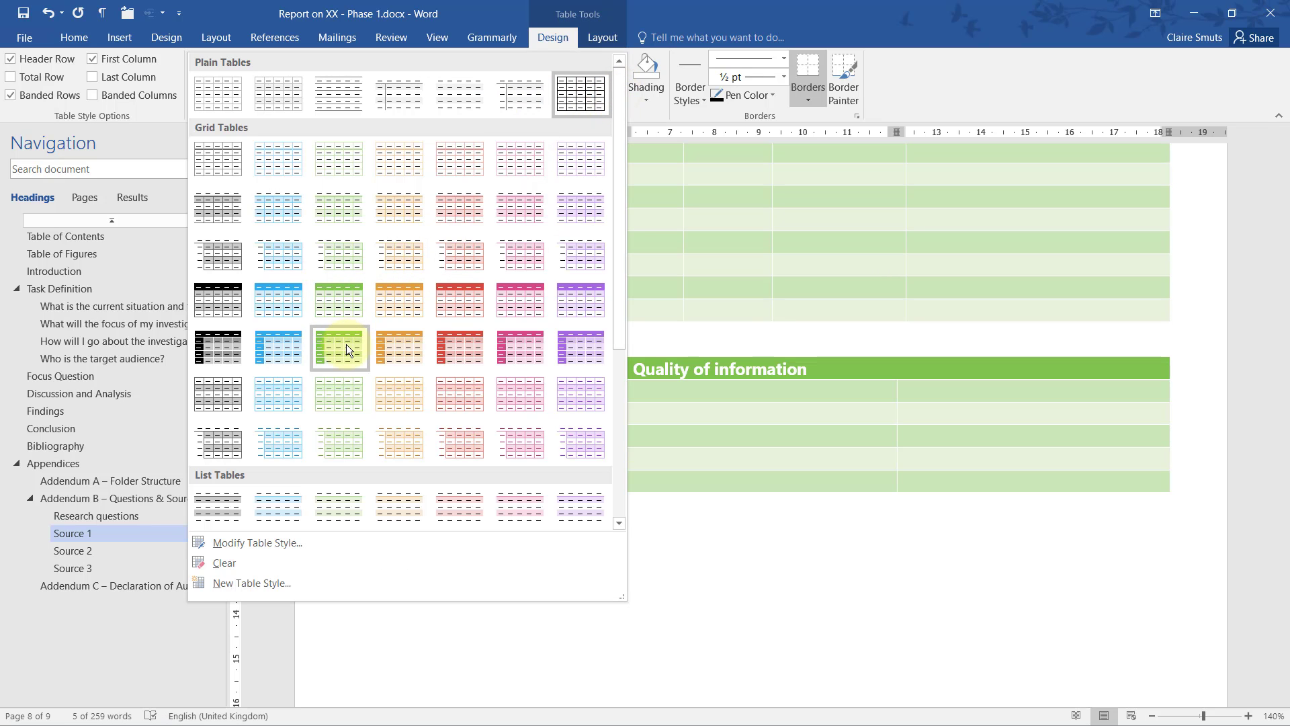
left_click(347, 307)
left_click(588, 397)
- Change the Research questions table to the blue dark grid table style
left_click(553, 248)
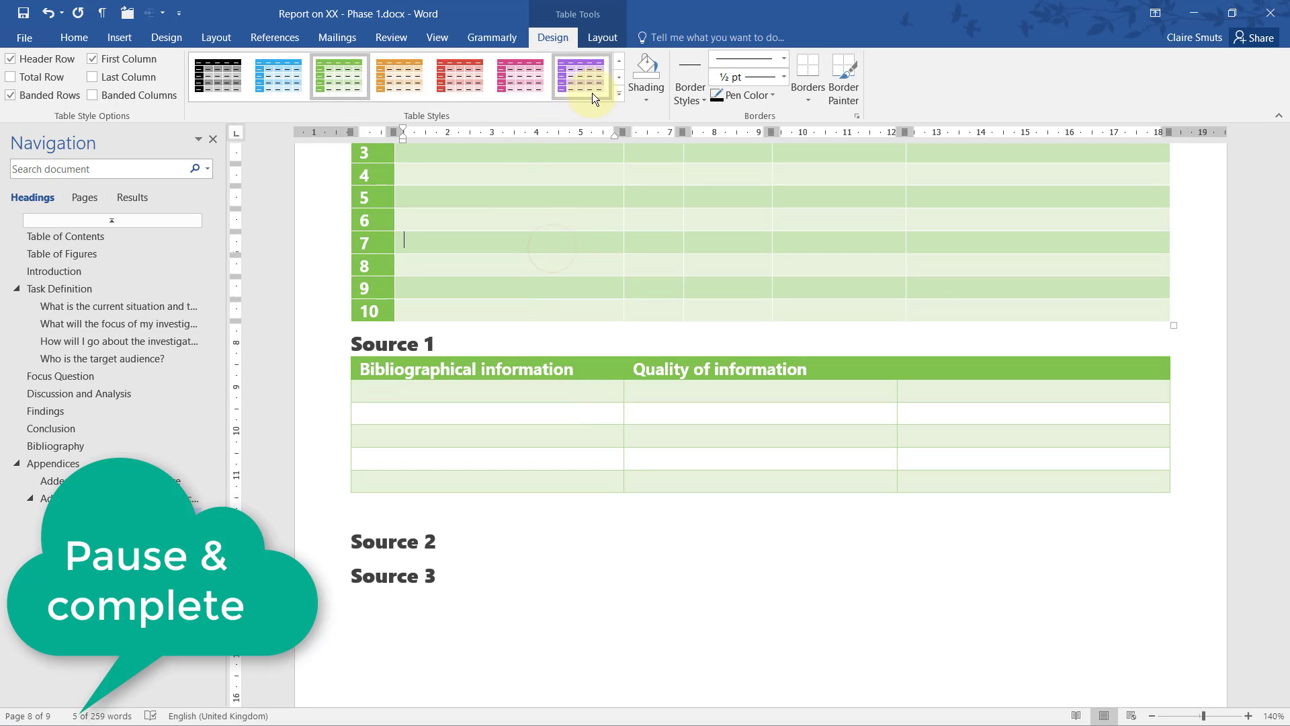
left_click(279, 77)
scroll(534, 342, "up", 5)
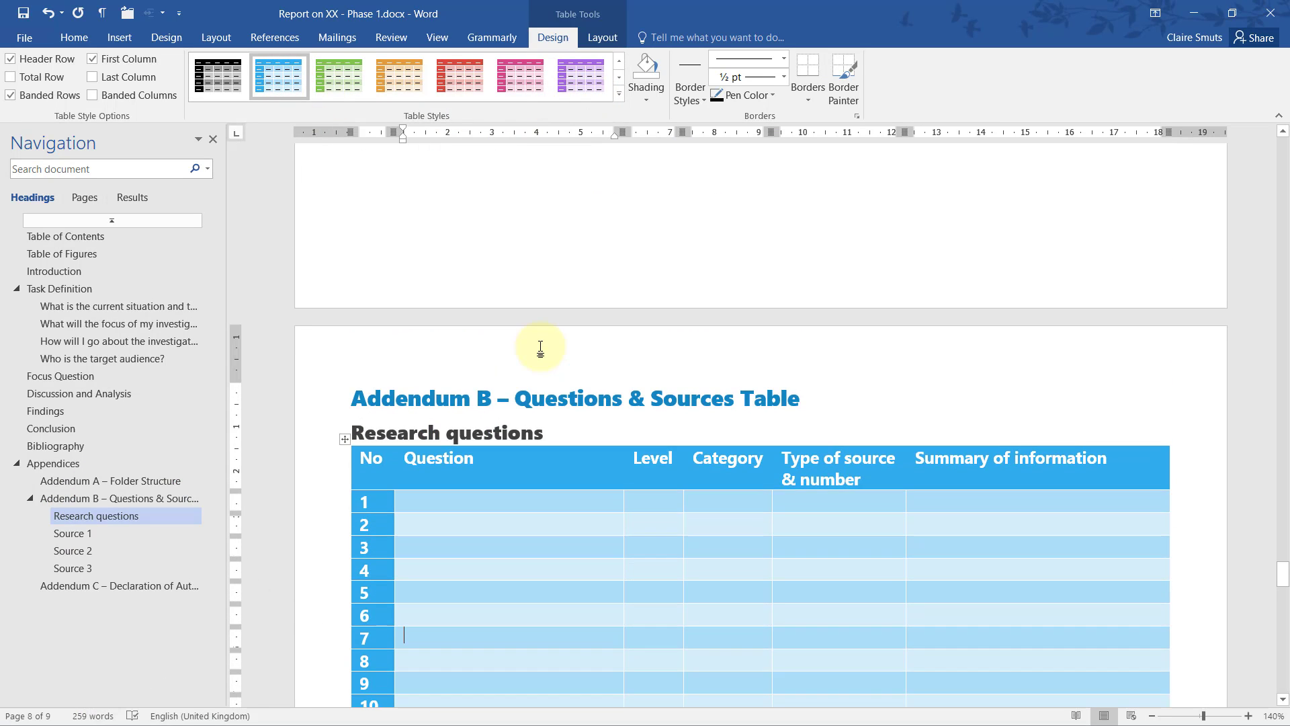
- Change the Source 1 table to the blue light banded grid style with coloured text and no solid header fill
scroll(532, 344, "down", 8)
left_click(529, 284)
left_click(278, 77)
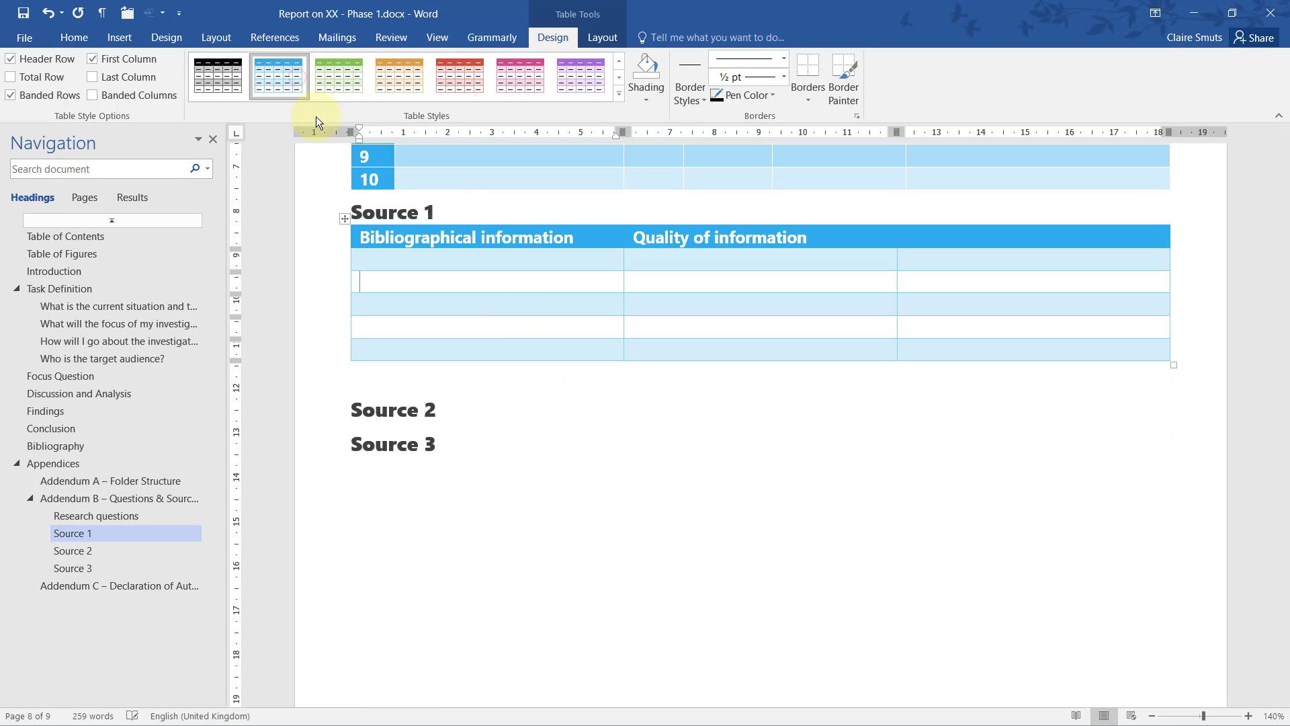
left_click(619, 95)
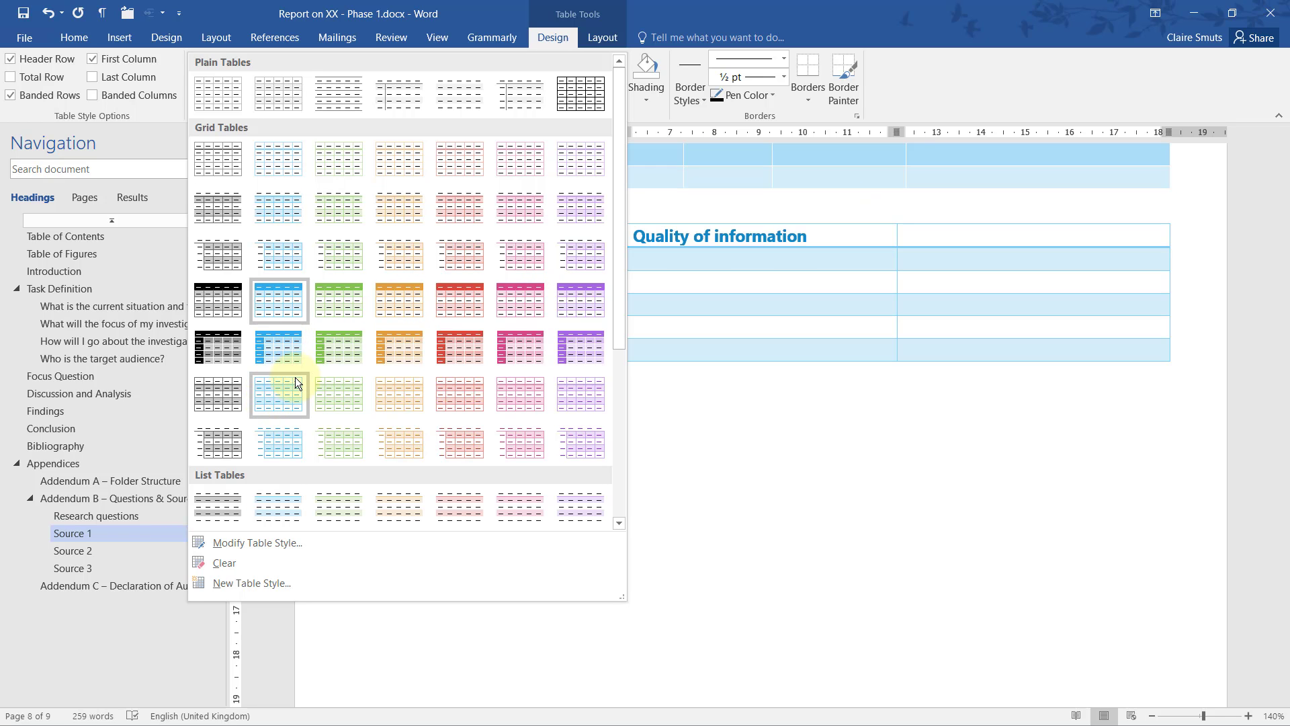
left_click(290, 394)
- Apply the blue light banded grid style with coloured text and no solid header fill to the Research questions table
scroll(567, 259, "up", 4)
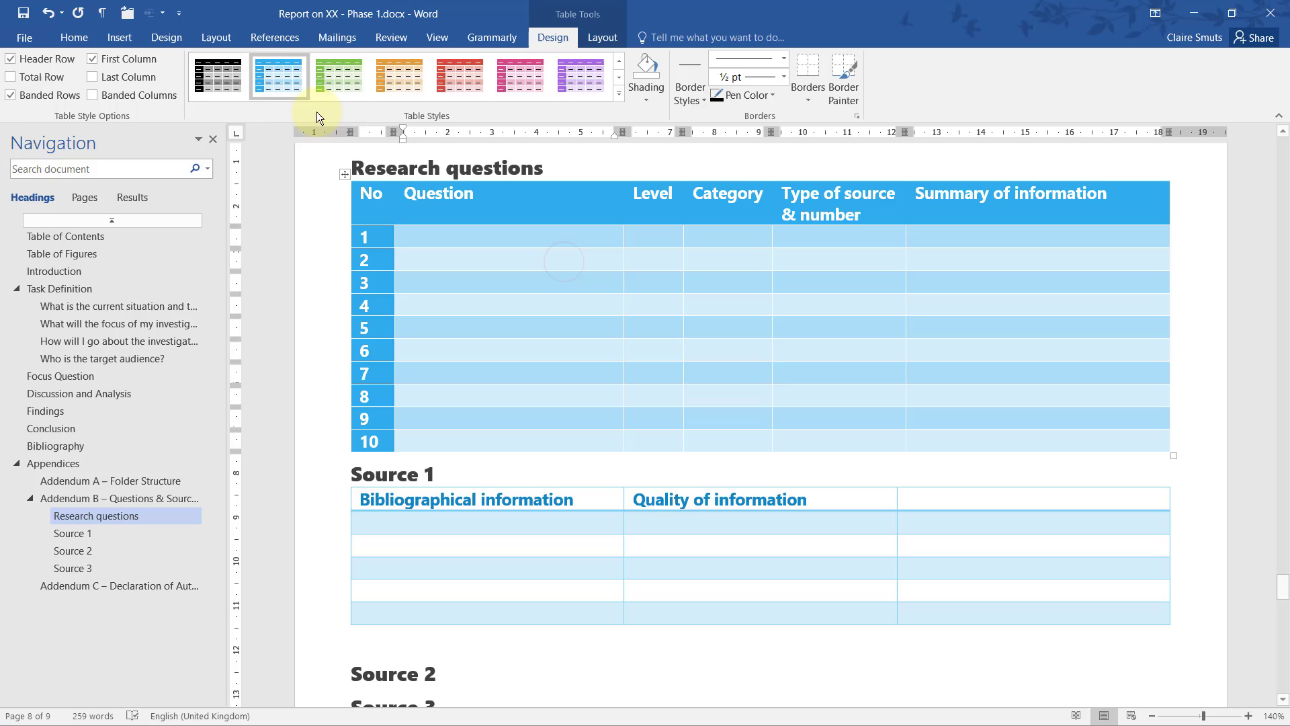
left_click(619, 94)
left_click(281, 394)
left_click(747, 325)
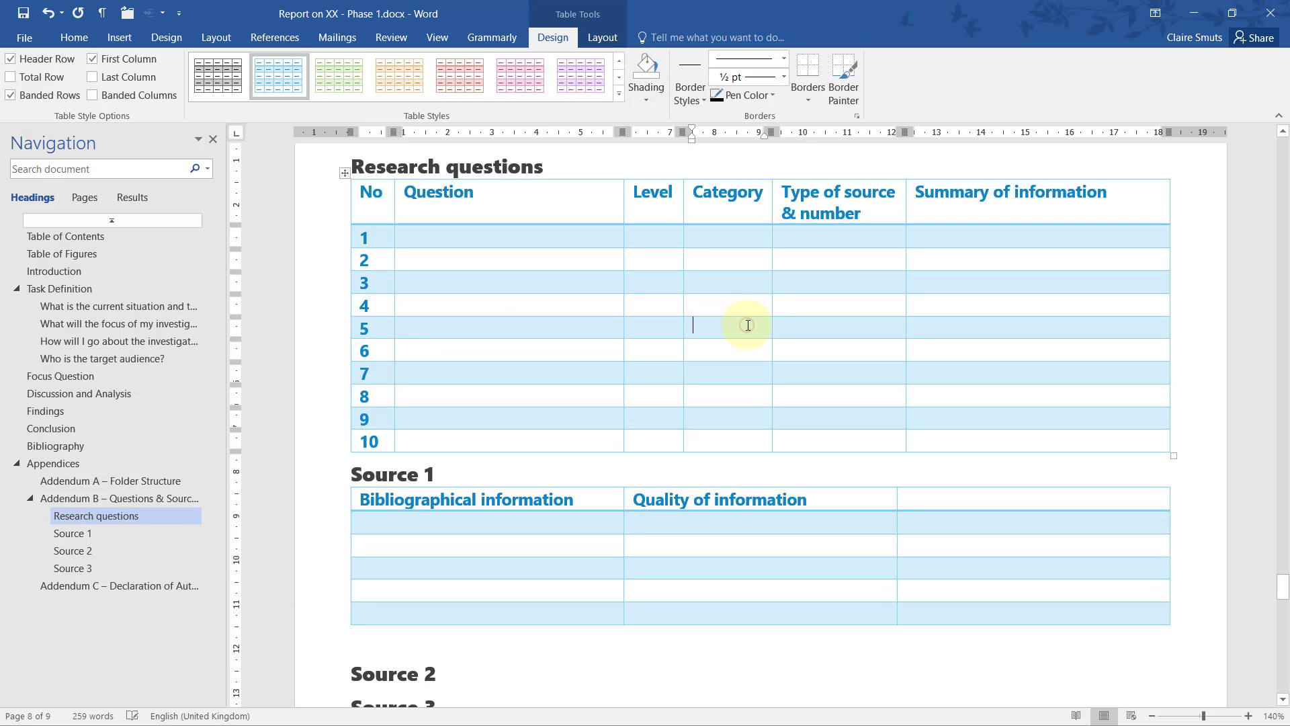
- Merge the "Quality of information" header cell in the Source 1 table with the empty header cell beside it
scroll(750, 394, "down", 3)
left_click(452, 391)
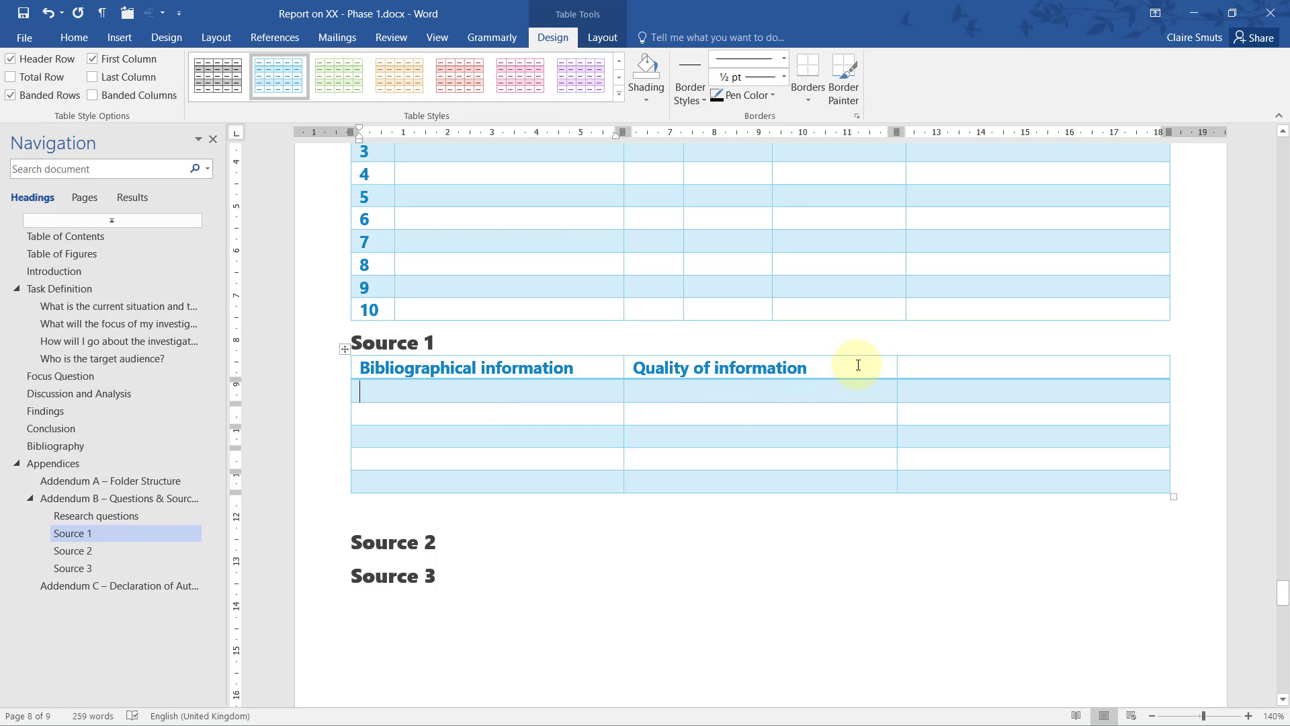
left_click_drag(858, 365, 946, 363)
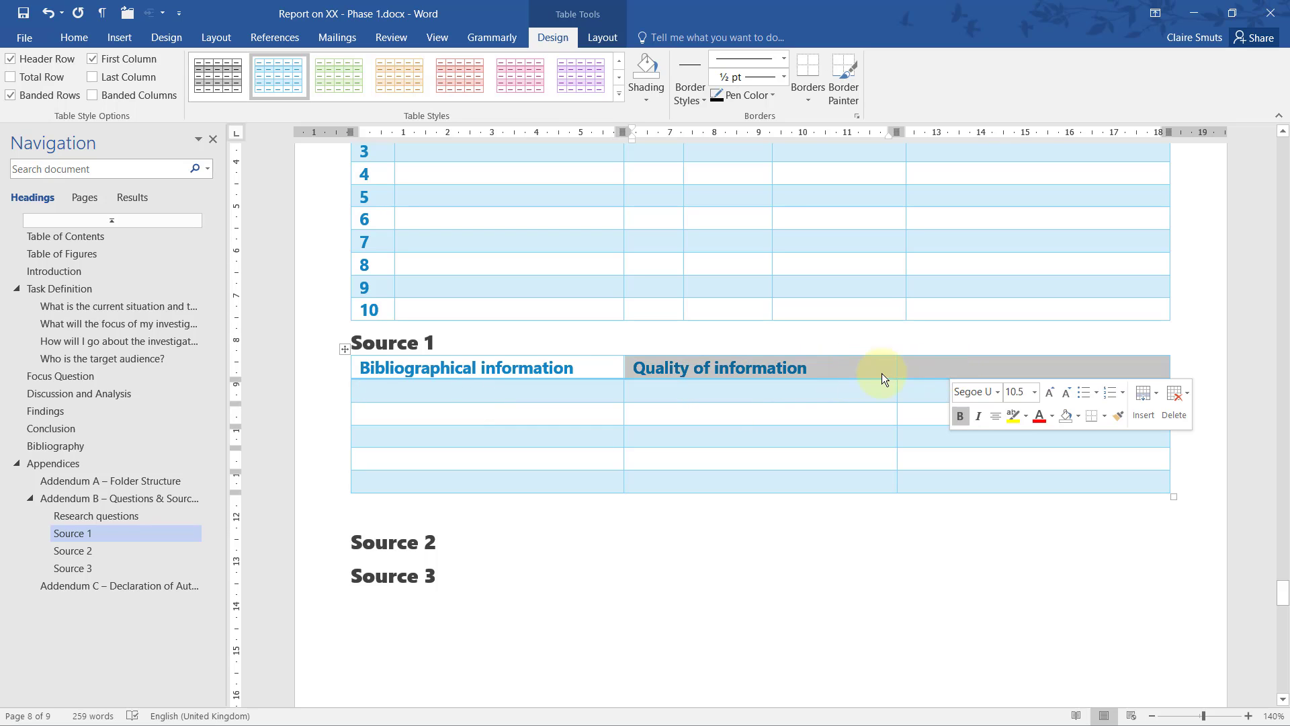
left_click(600, 35)
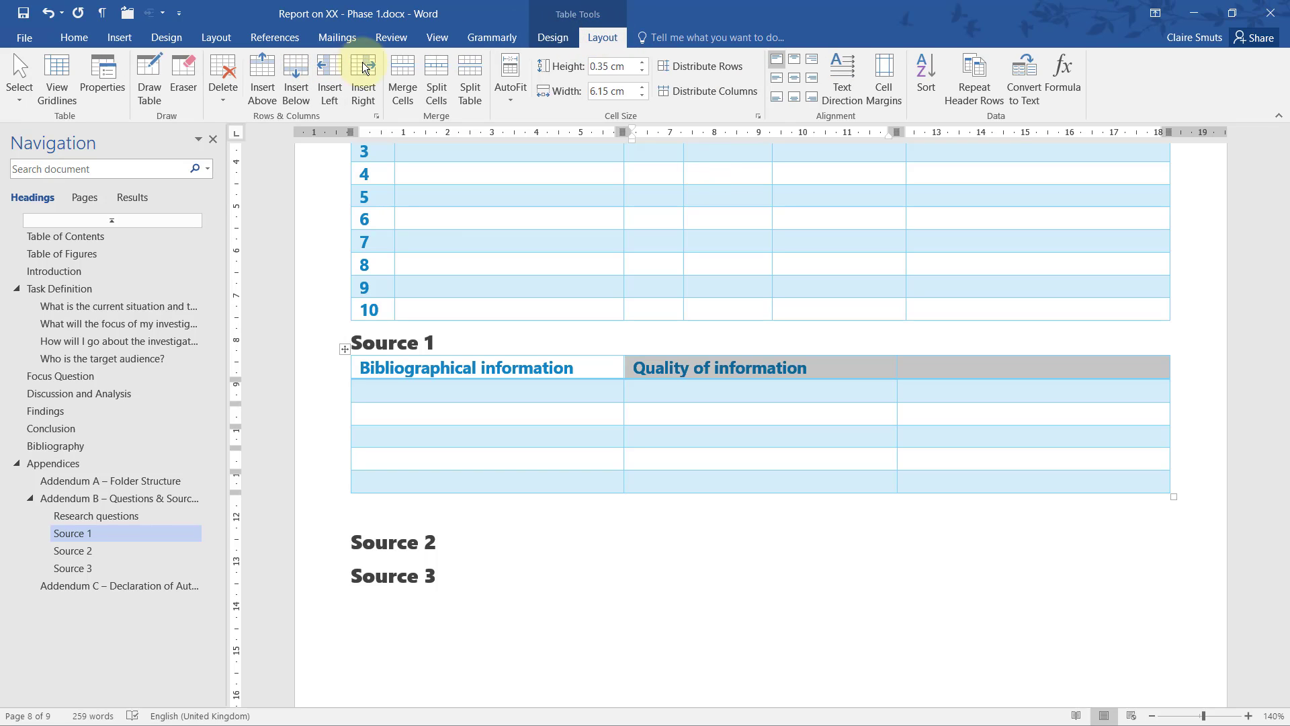
left_click(407, 66)
- List Authority, Currency, Accuracy, Objectivity and Coverage under "Quality of information" in the Source 1 table and widen the "Bibliographical information" column
left_click(812, 424)
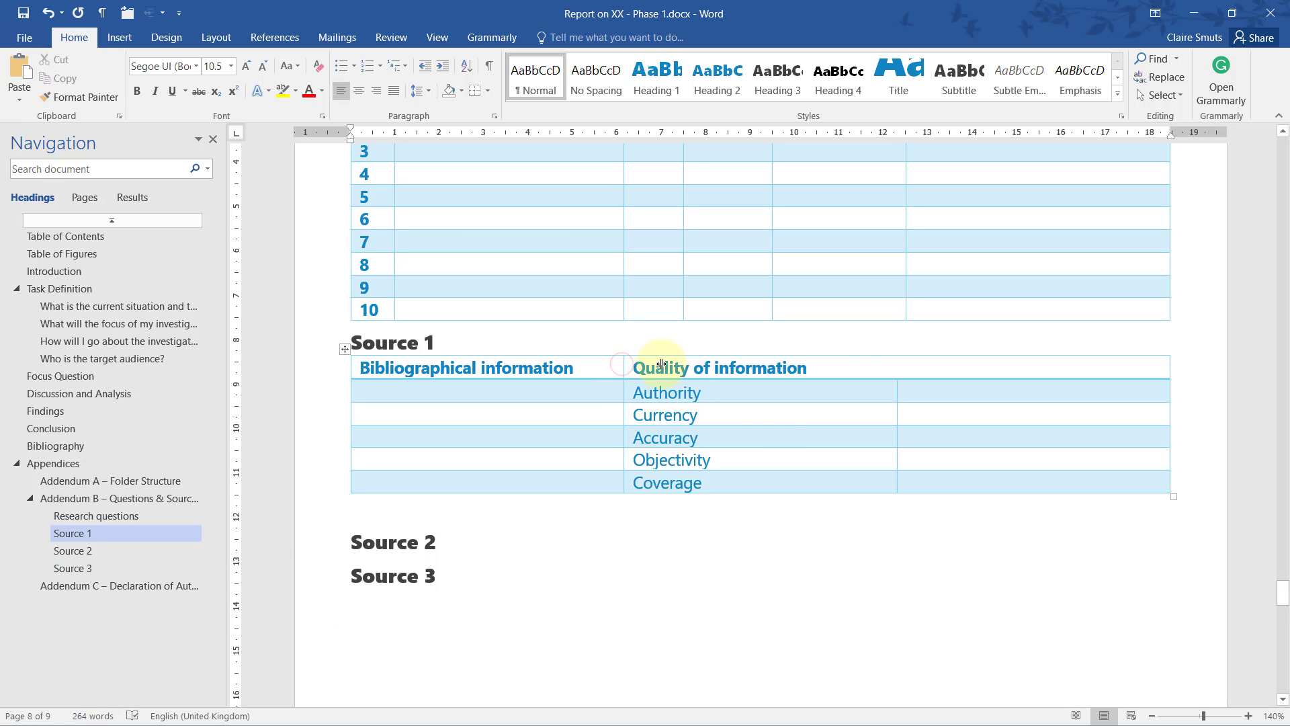
left_click_drag(622, 363, 761, 365)
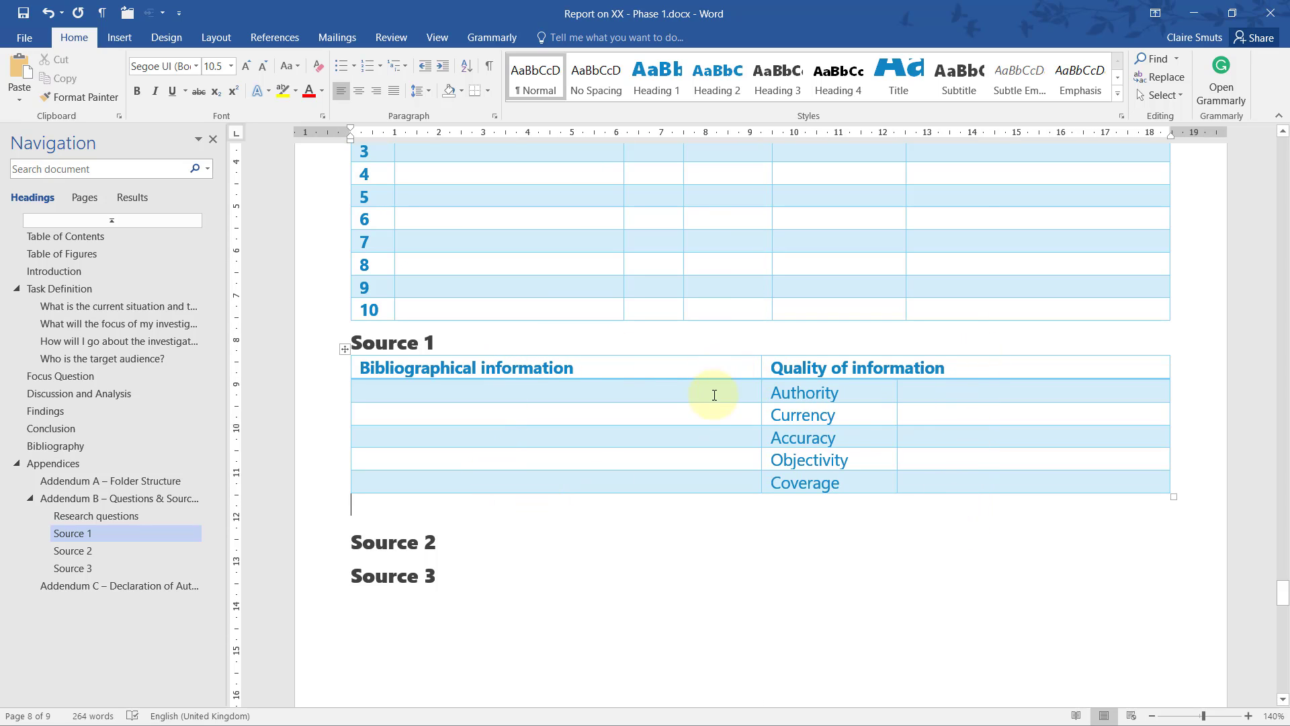
- Merge the five empty cells under "Bibliographical information" in the Source 1 table into one cell
left_click_drag(711, 389, 691, 481)
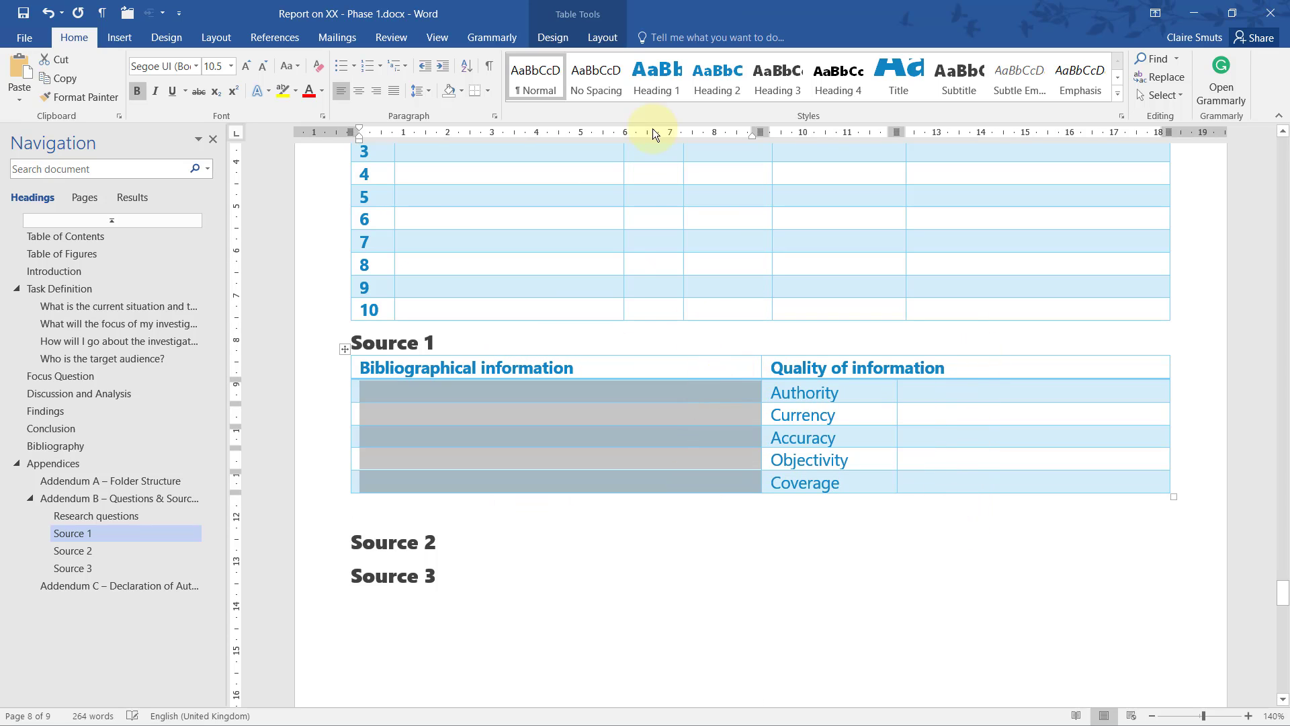
left_click(599, 45)
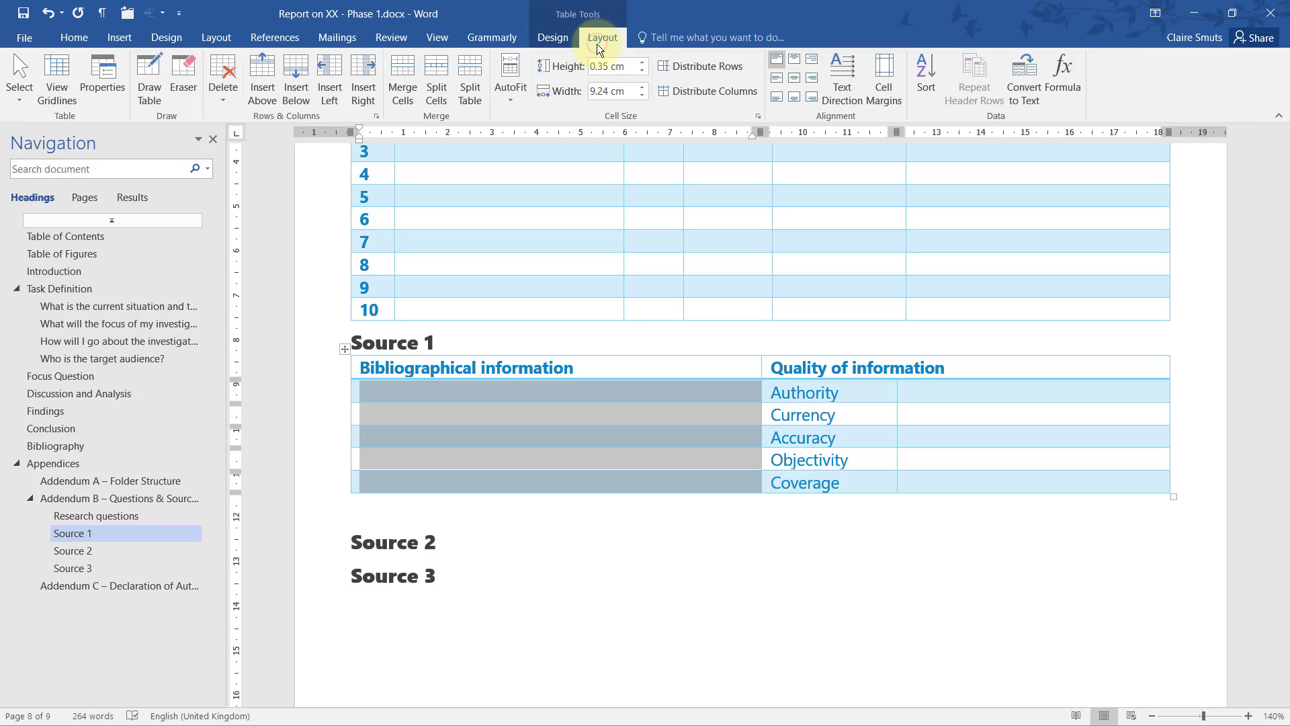
left_click(413, 68)
left_click(456, 407)
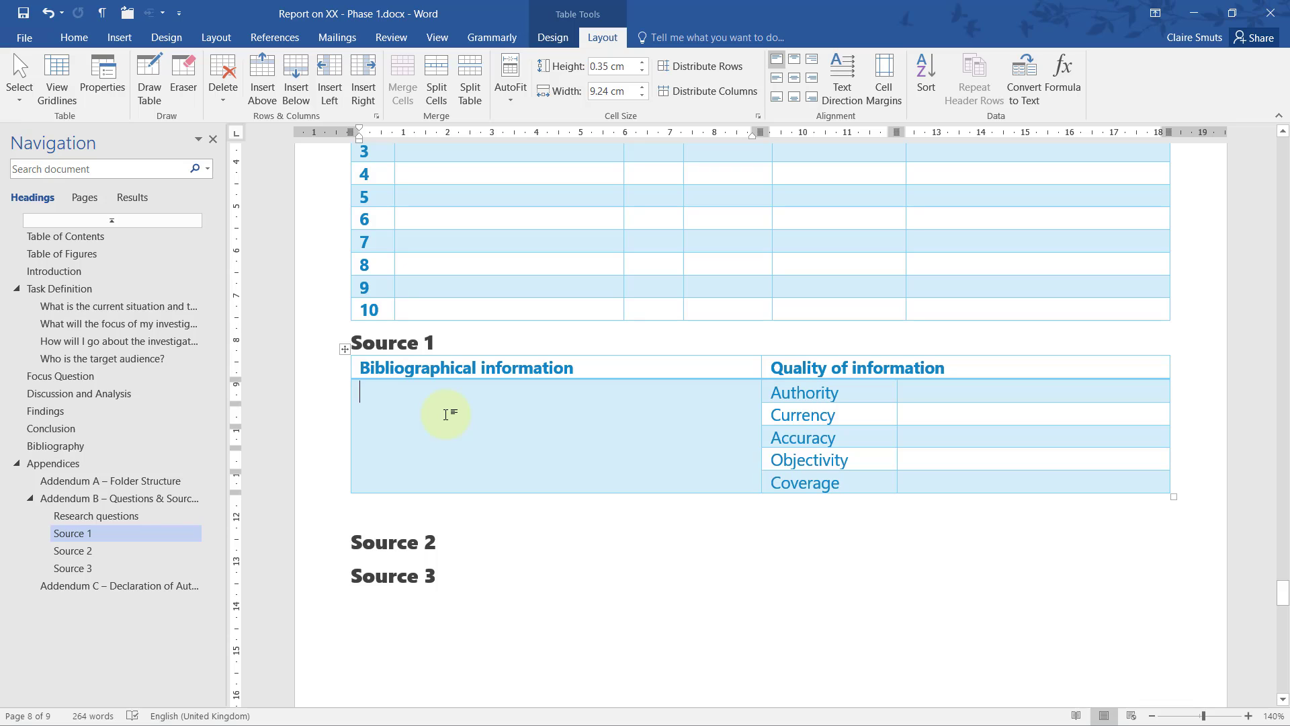
left_click(316, 39)
left_click(276, 30)
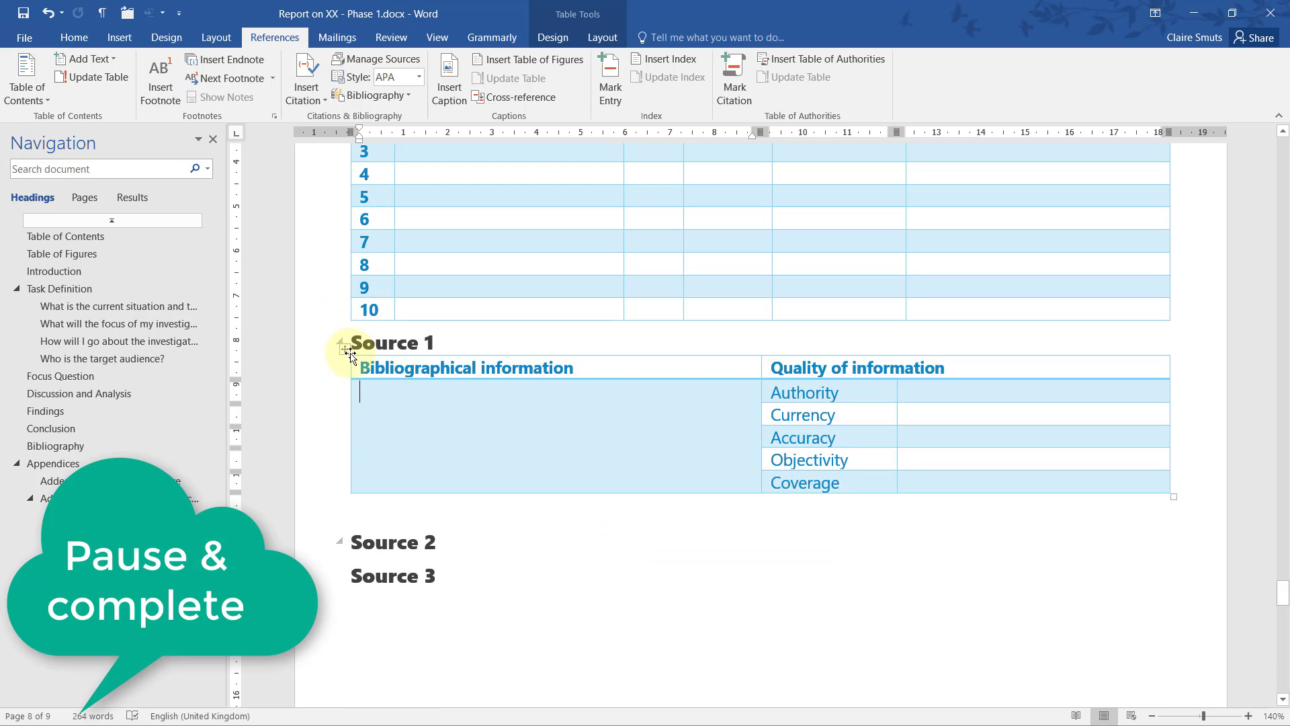
- Copy the Source 1 table and paste it under the Source 2 and Source 3 headings
left_click(346, 349)
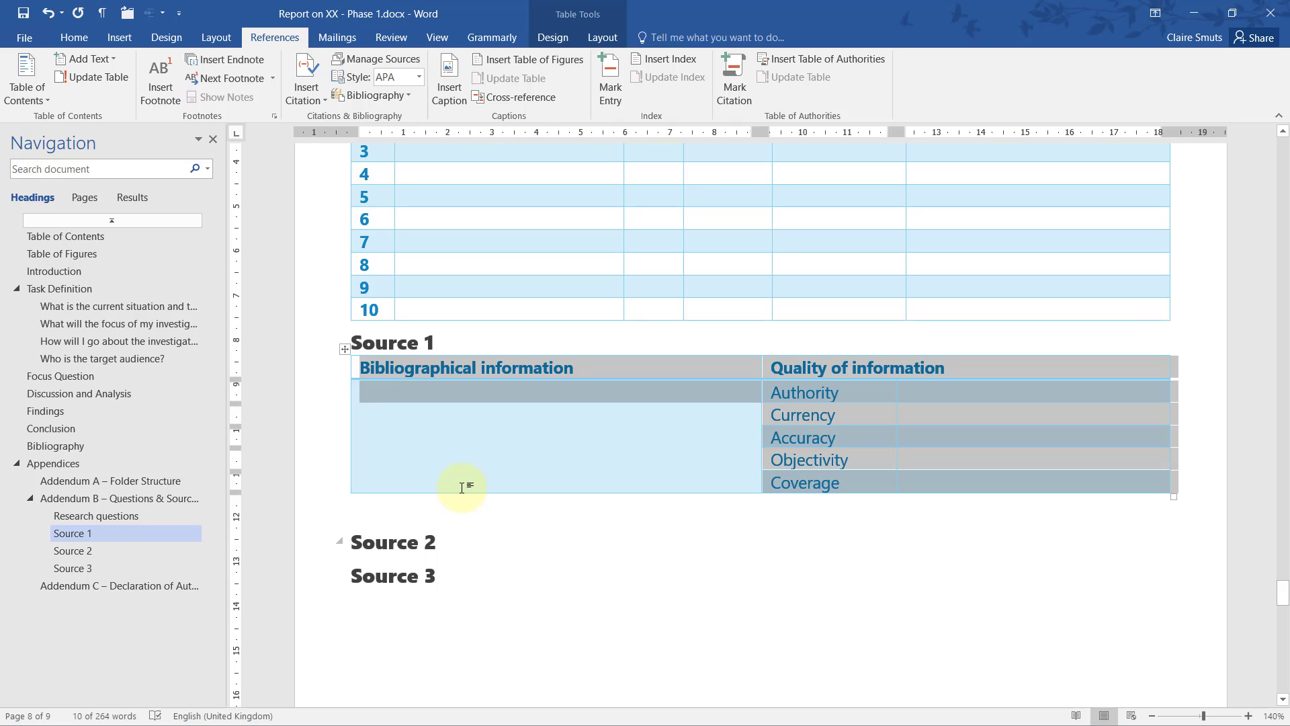
left_click(481, 544)
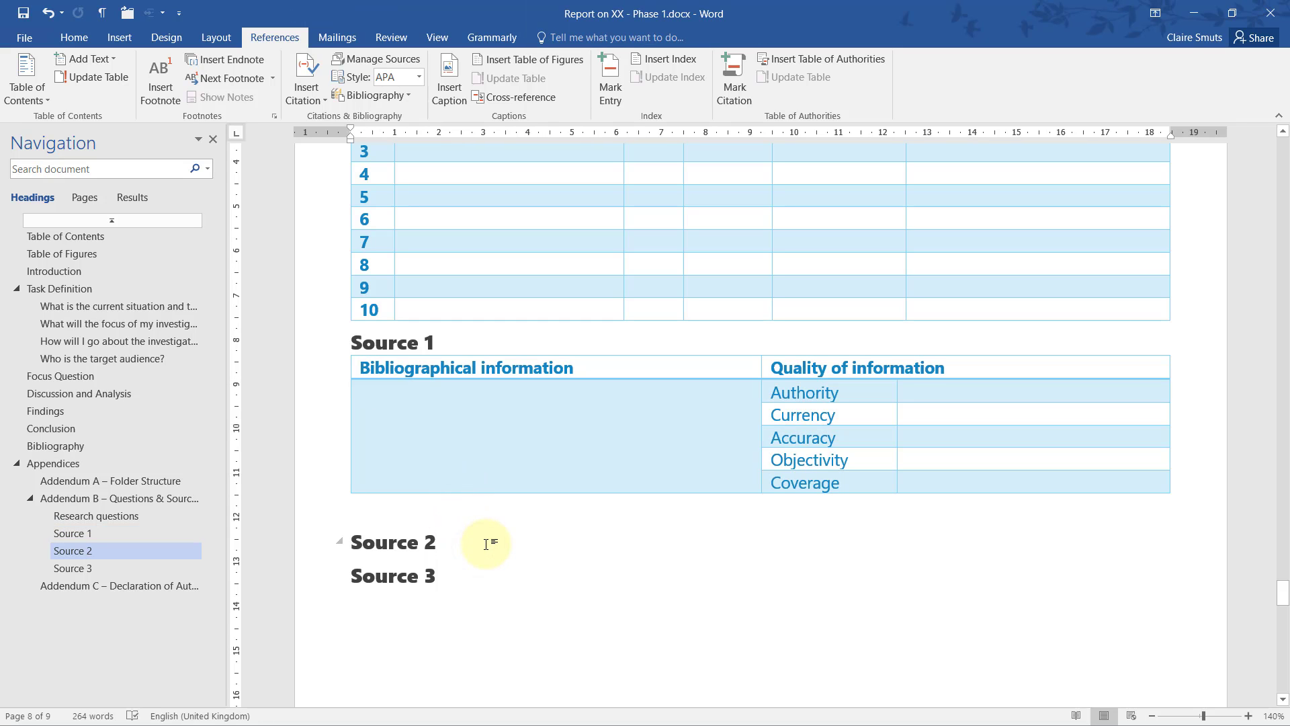
key("ctrl+v")
scroll(484, 546, "down", 5)
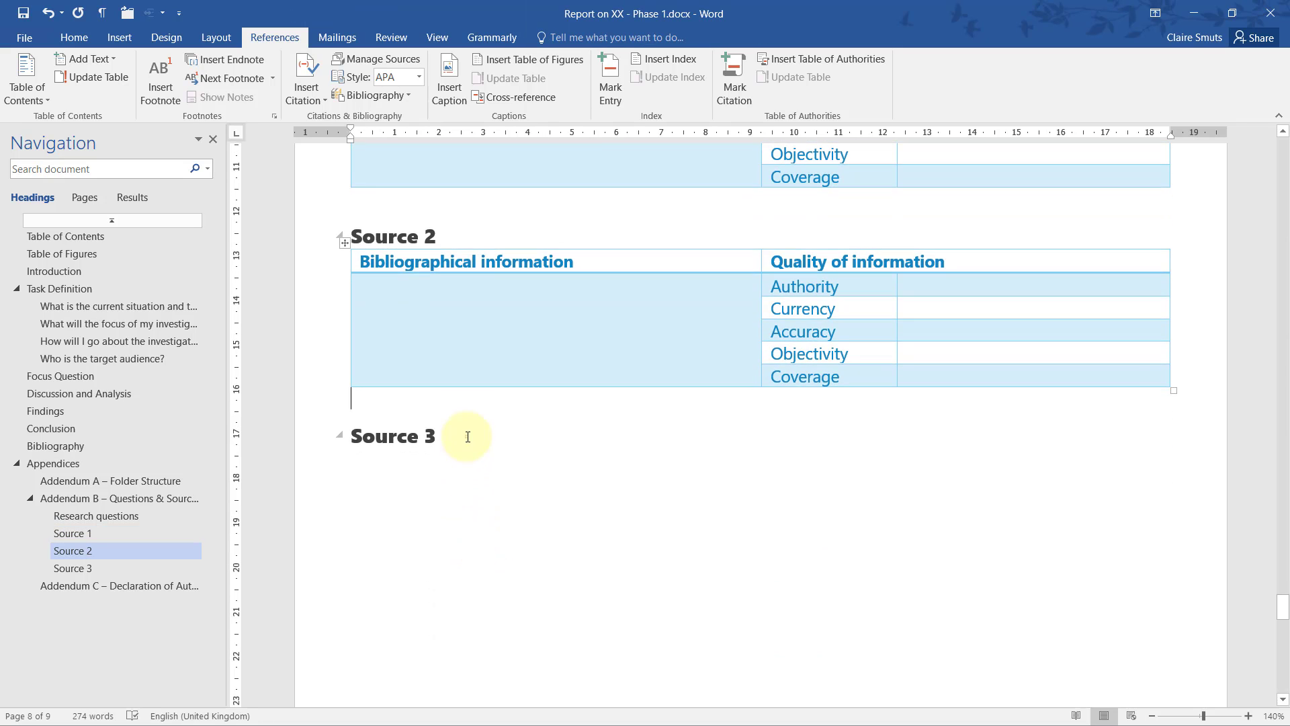
left_click(468, 437)
key("Return")
key("ctrl+v")
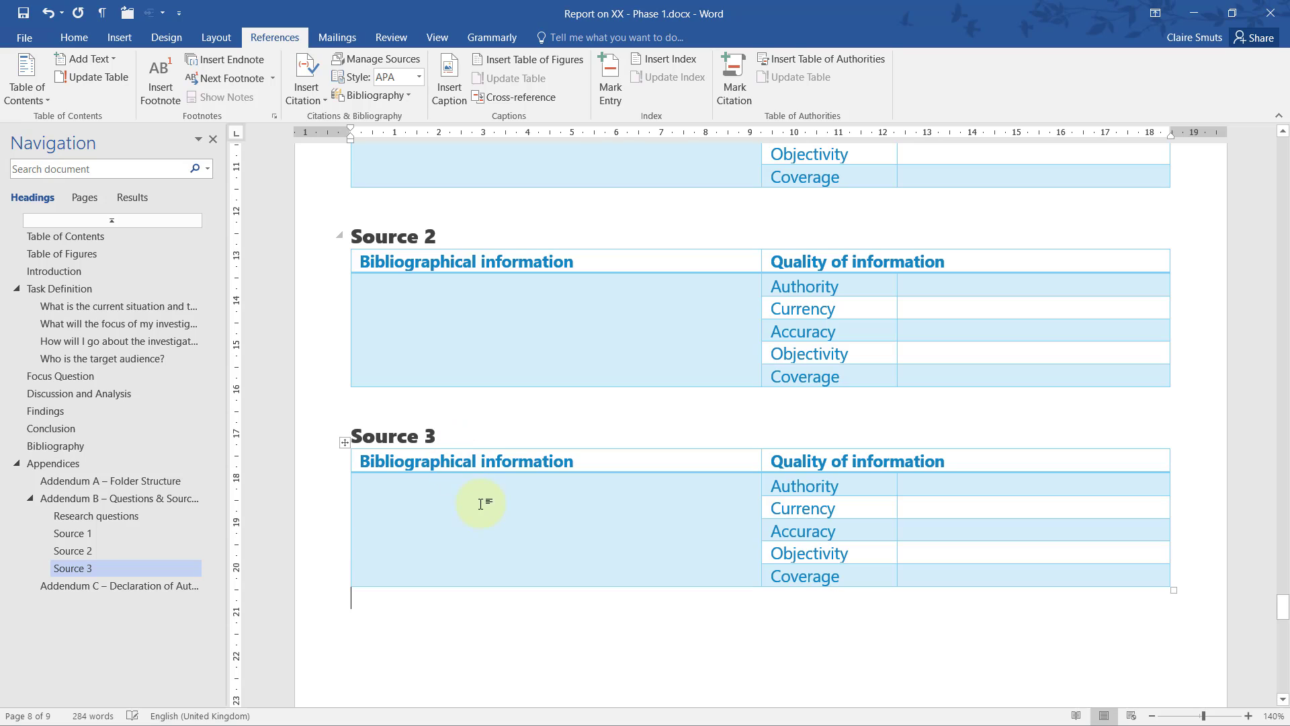
- Save the report and turn on the display of paragraph and formatting marks
left_click(23, 13)
left_click(73, 37)
left_click(490, 66)
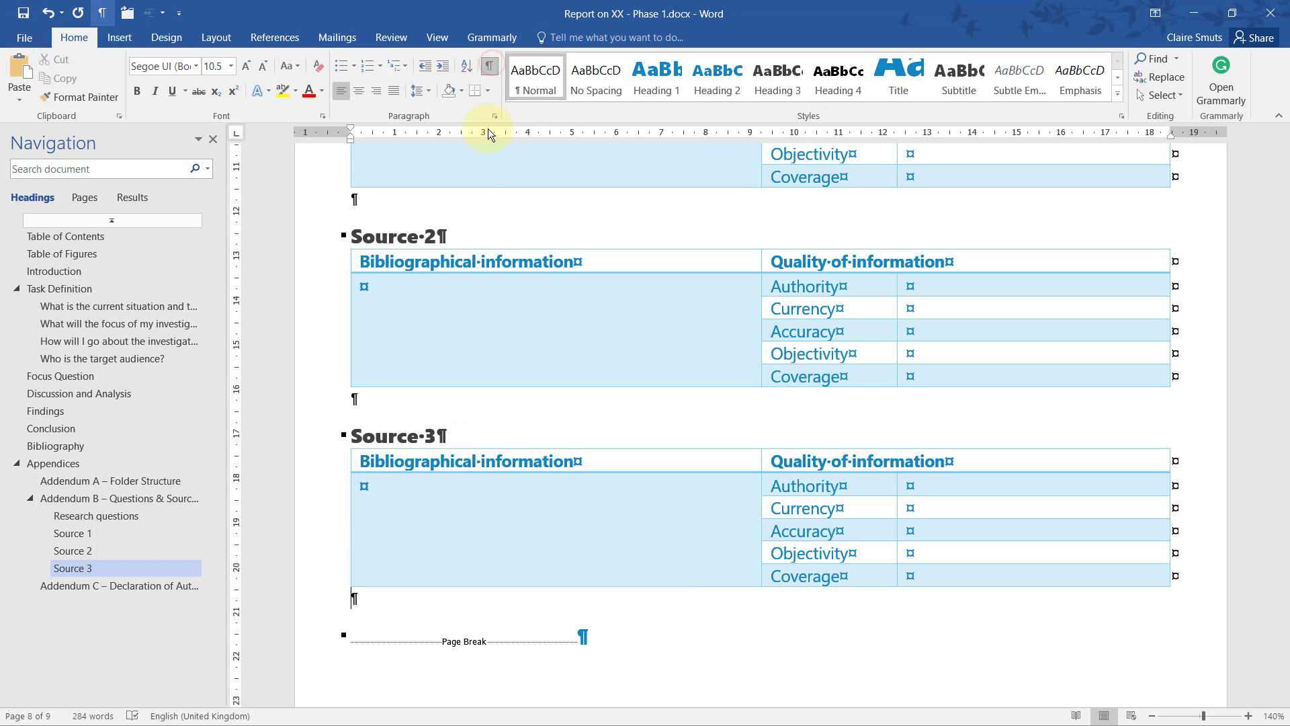
- Delete the empty paragraphs below the Source 3, Source 2 and Source 1 tables
scroll(511, 470, "down", 2)
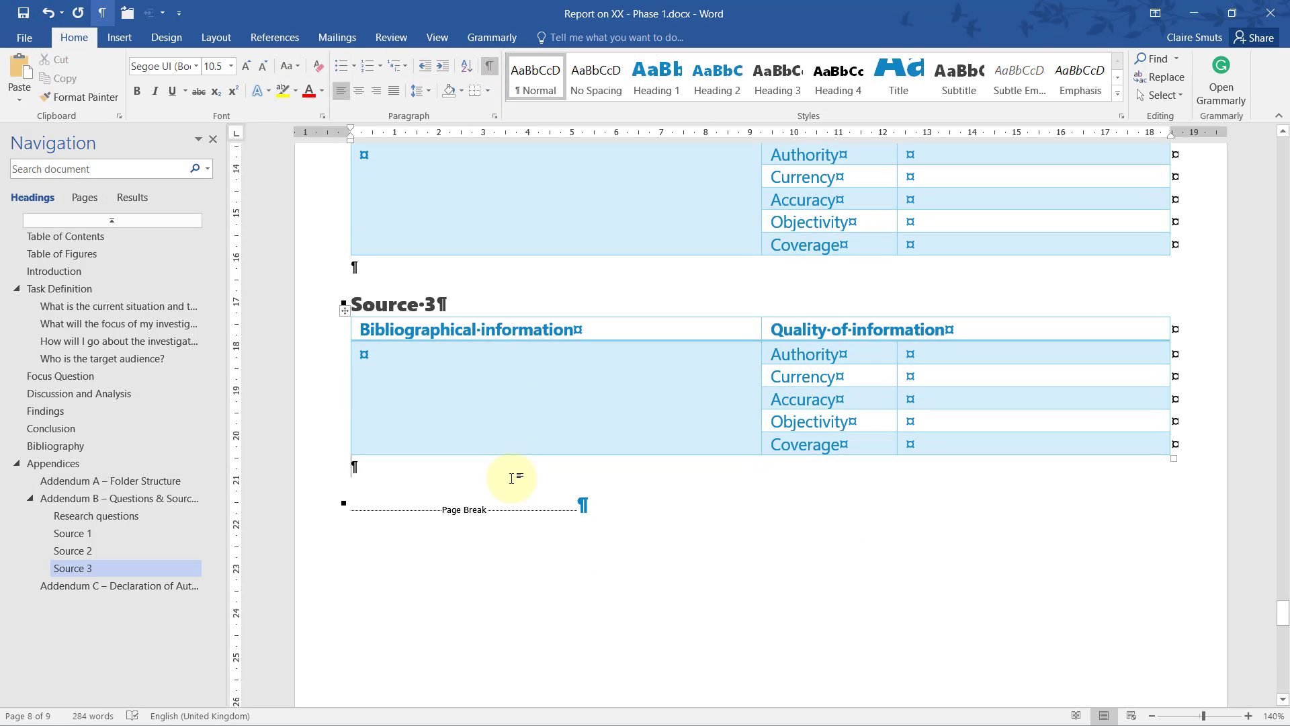
left_click(322, 474)
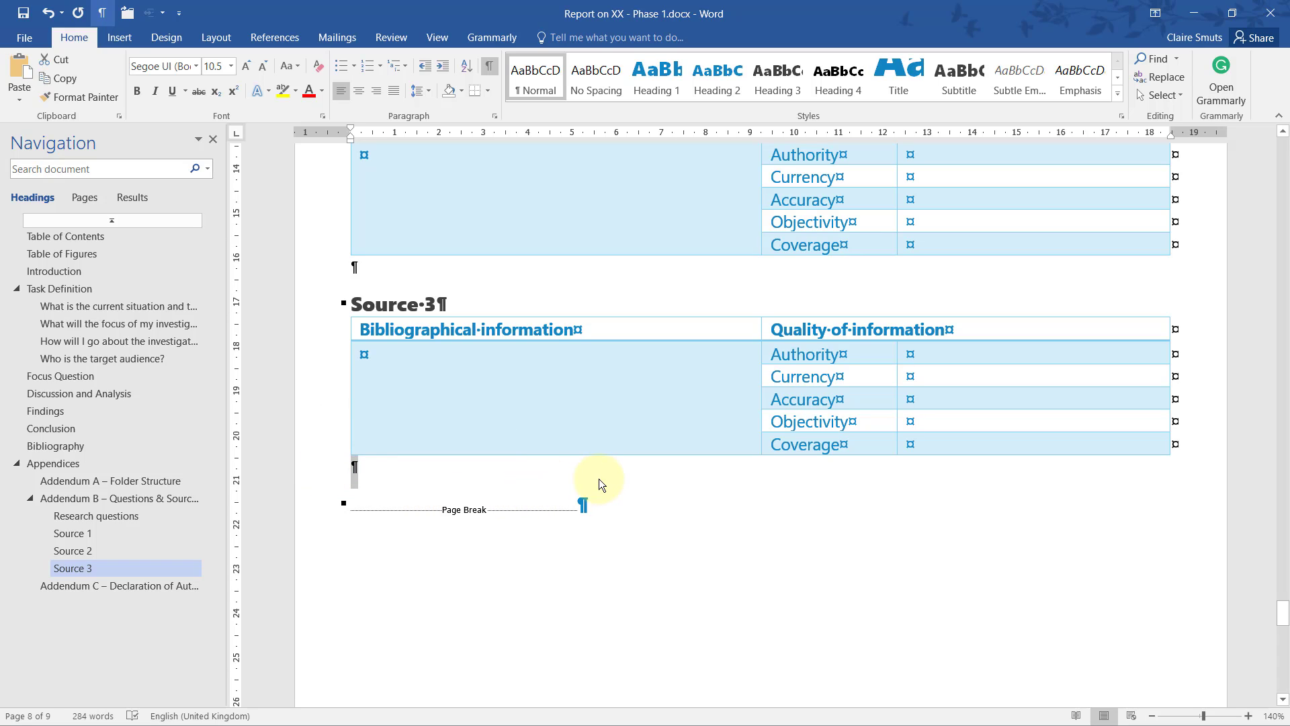
key("Delete")
left_click(363, 266)
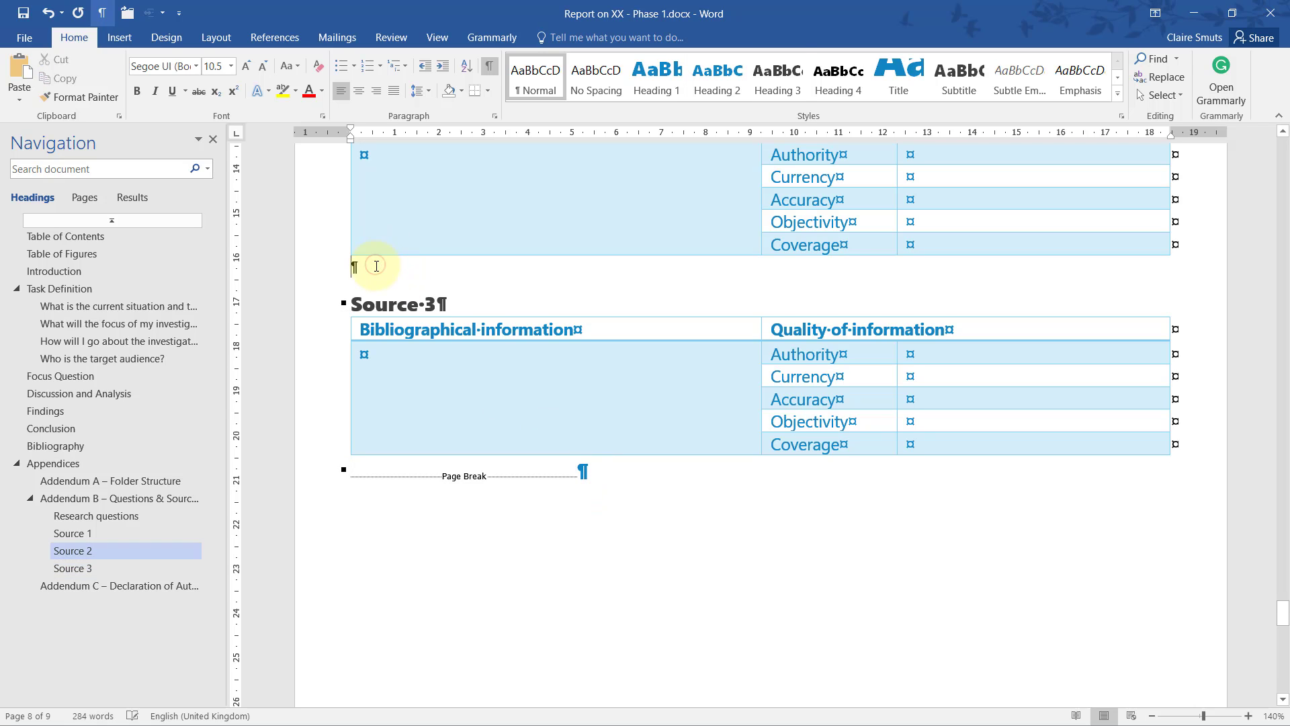
key("Delete")
scroll(457, 390, "up", 4)
left_click(404, 337)
key("Delete")
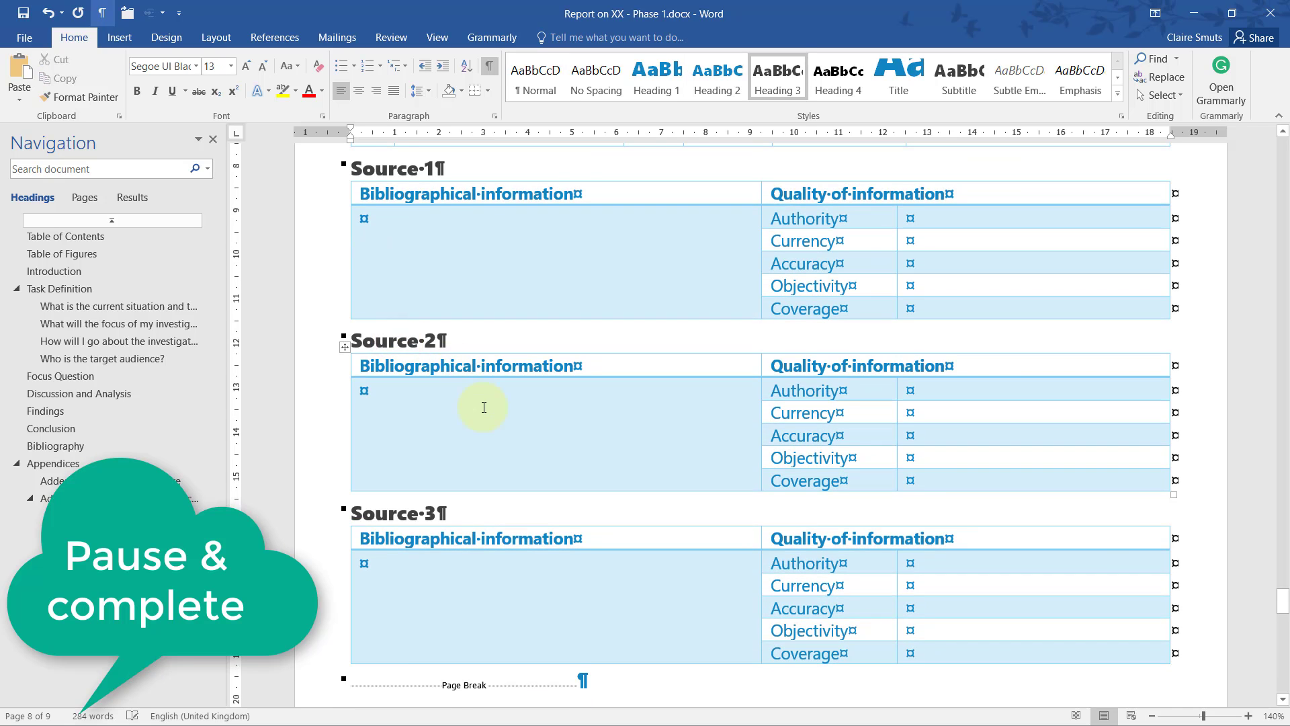
- Open the Heading 3 style's settings from the Source 1 heading to review its formatting and spacing, leaving without changes
scroll(422, 317, "up", 2)
left_click(407, 300)
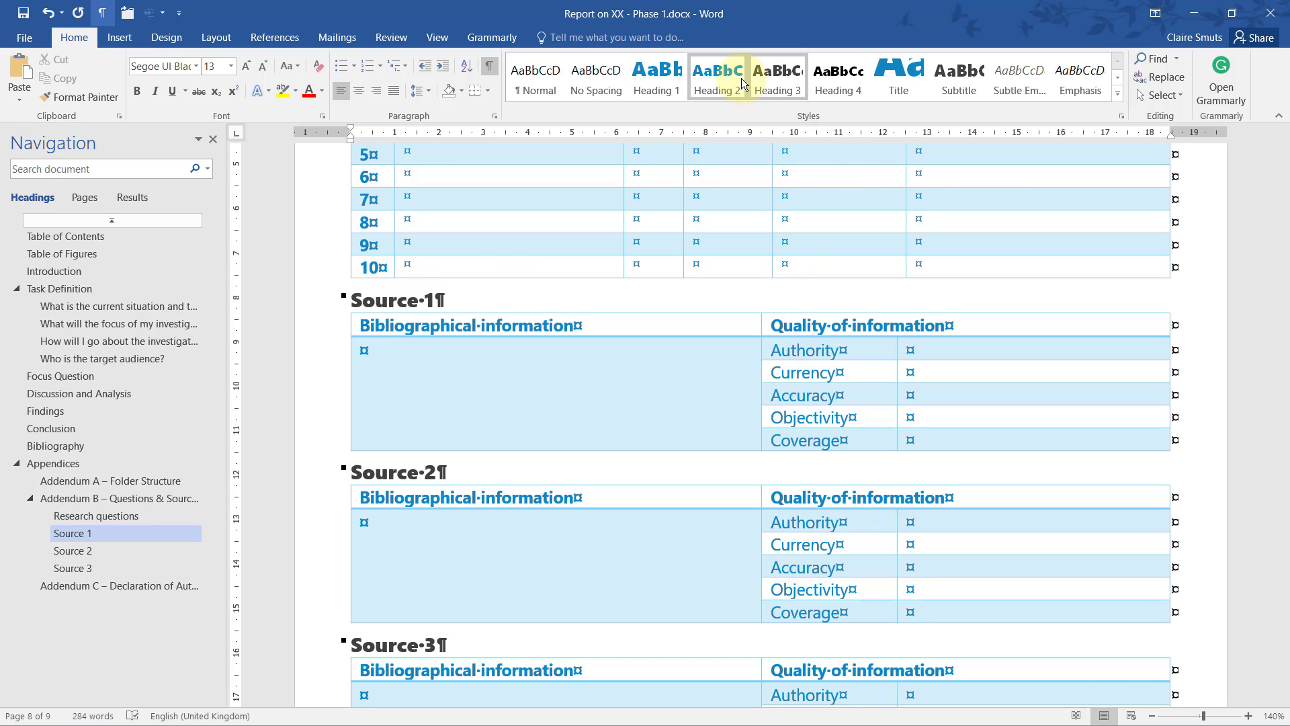
right_click(796, 73)
left_click(836, 102)
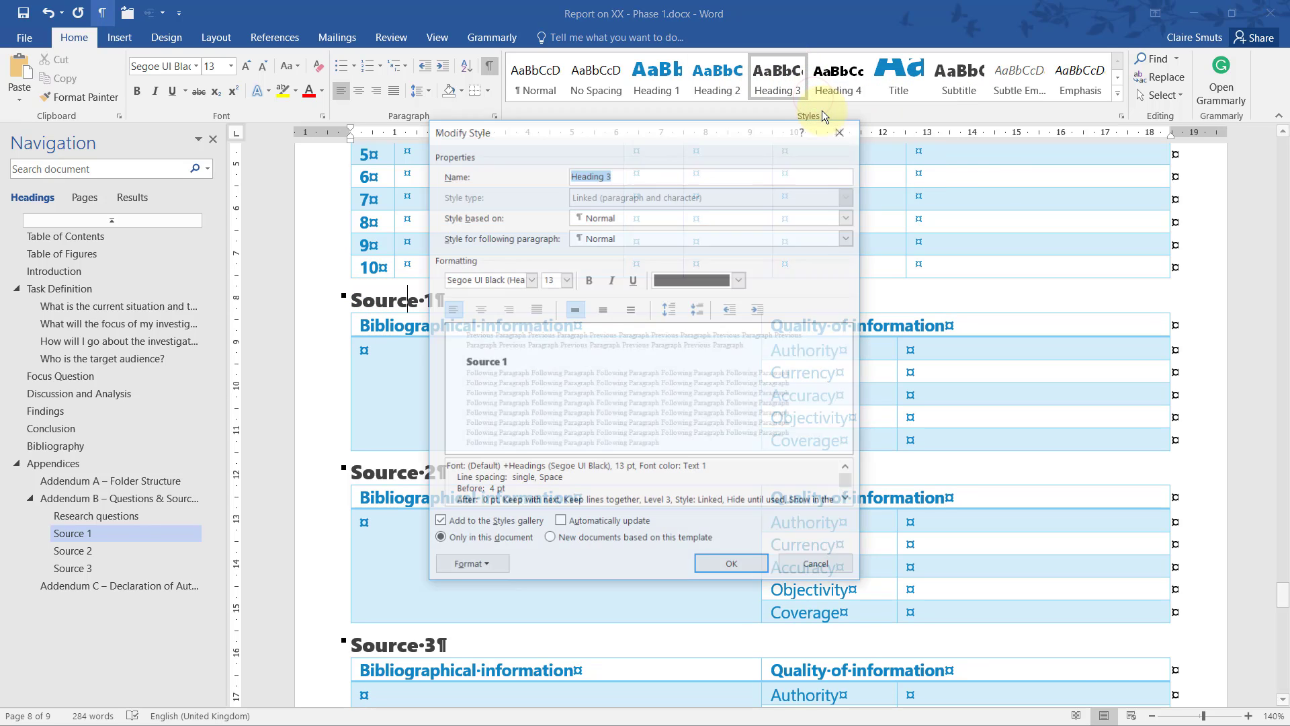
left_click(802, 568)
scroll(589, 467, "up", 3)
scroll(588, 467, "up", 2)
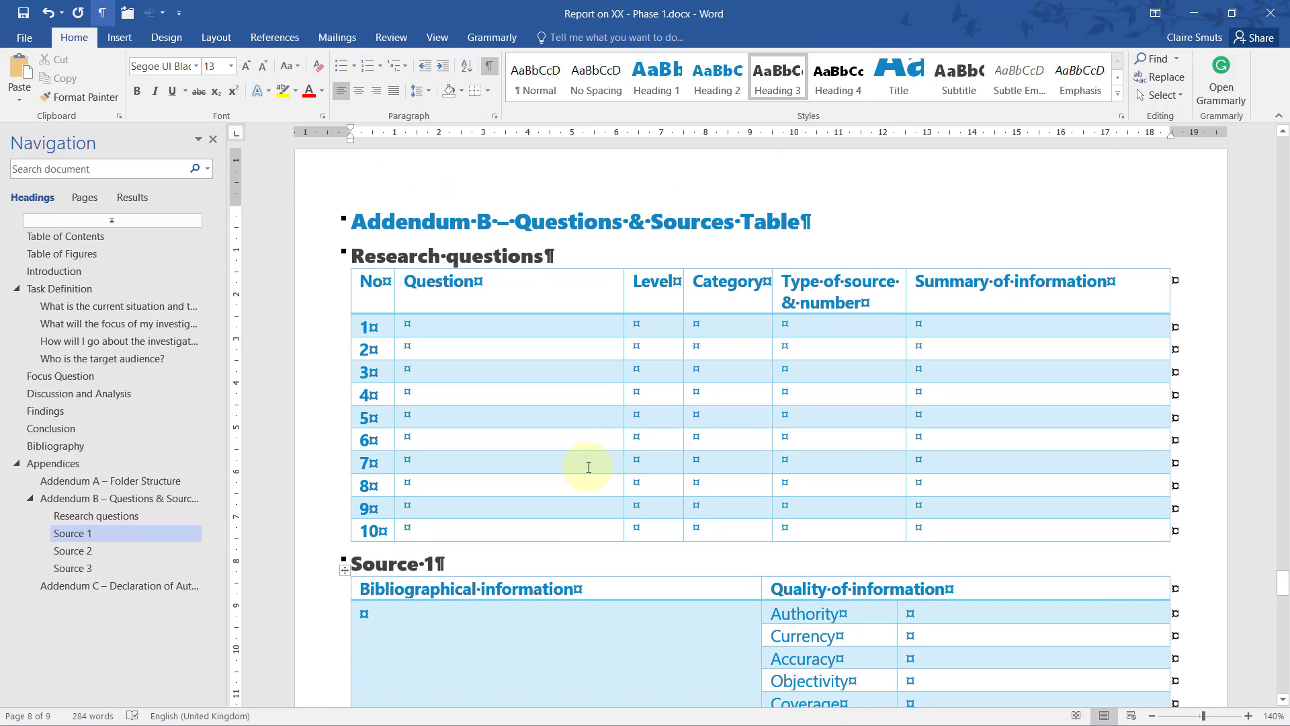
scroll(588, 467, "down", 2)
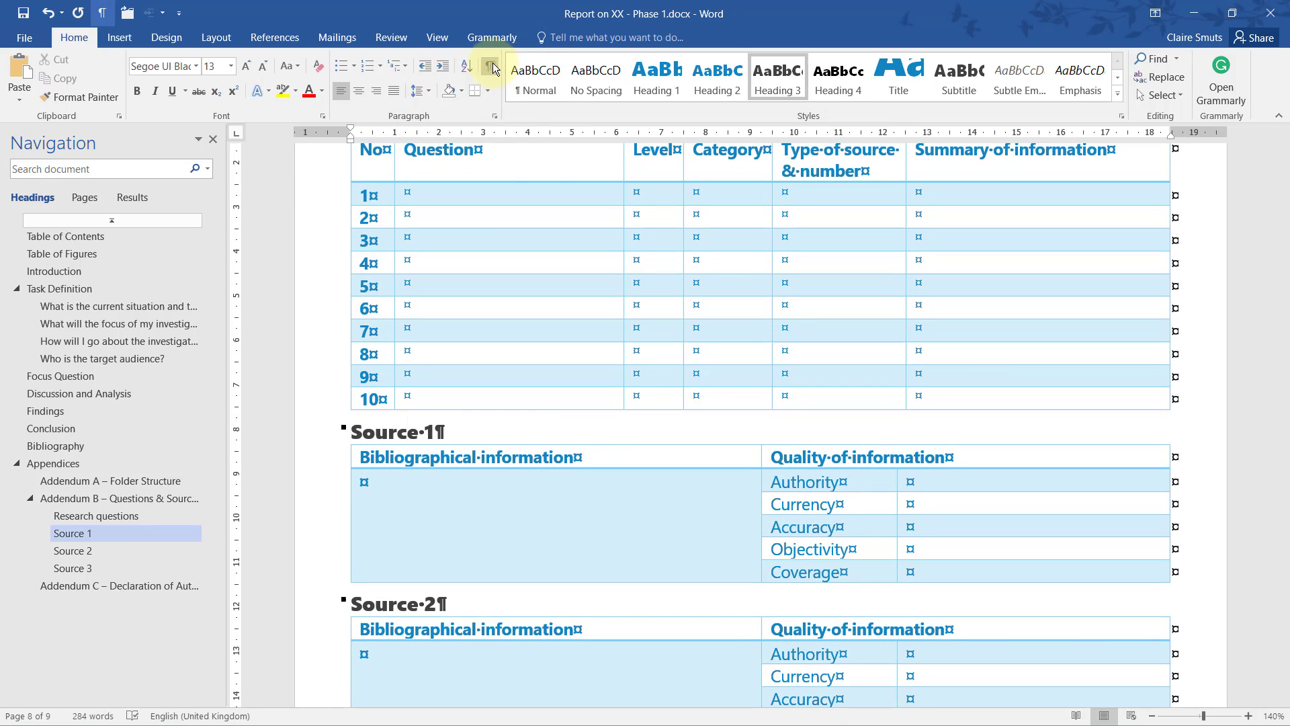